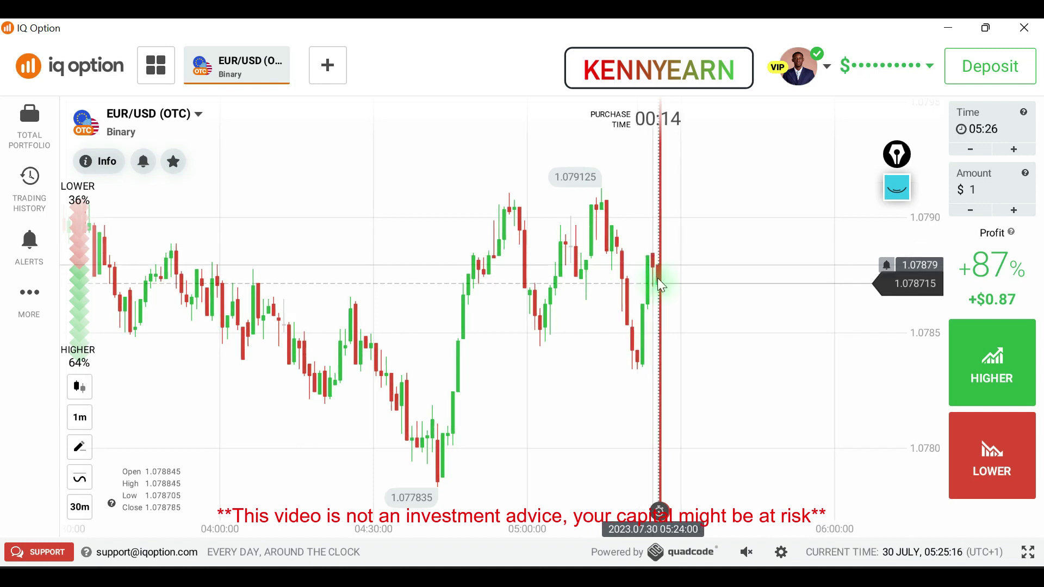
Switch to the iqoption.com tab in Chrome, where the account overview shows the $11.49 real balance
{"action": "scroll", "coordinate": [643, 255], "scroll_direction": "up", "scroll_amount": 3}
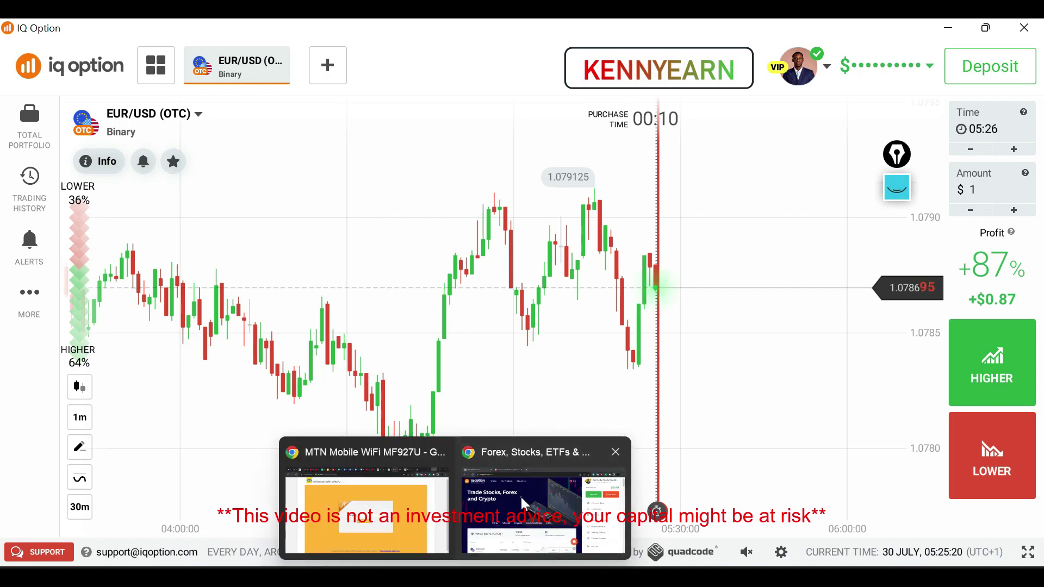
{"action": "left_click", "coordinate": [544, 505]}
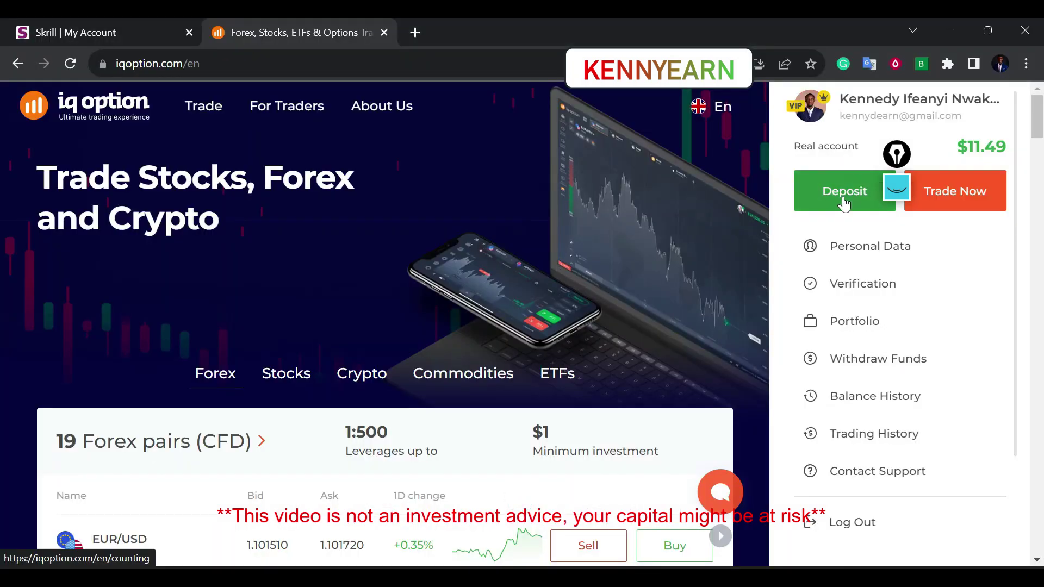
Open IQ Option's Deposit page, then check the Skrill tab's 94.7 USD balance
{"action": "left_click", "coordinate": [844, 192]}
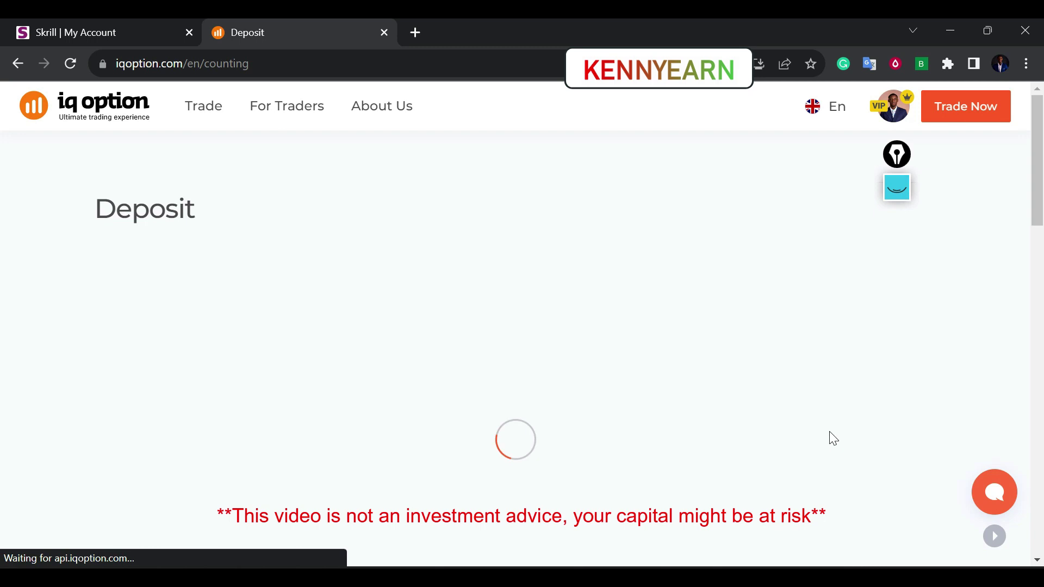
{"action": "left_click", "coordinate": [106, 20]}
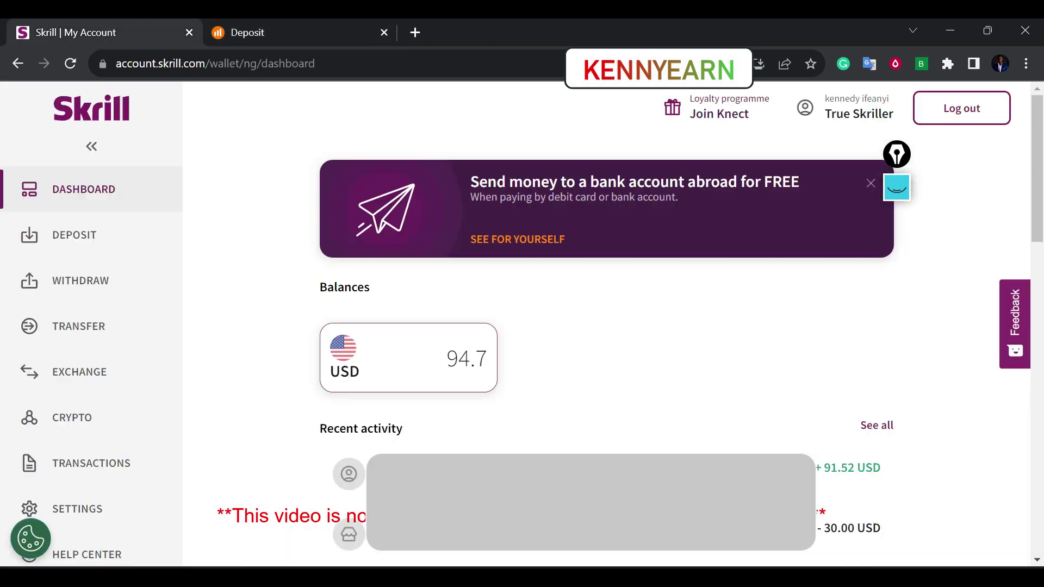
Reload the Skrill dashboard and go back to the IQ Option Deposit page
{"action": "left_click", "coordinate": [70, 64]}
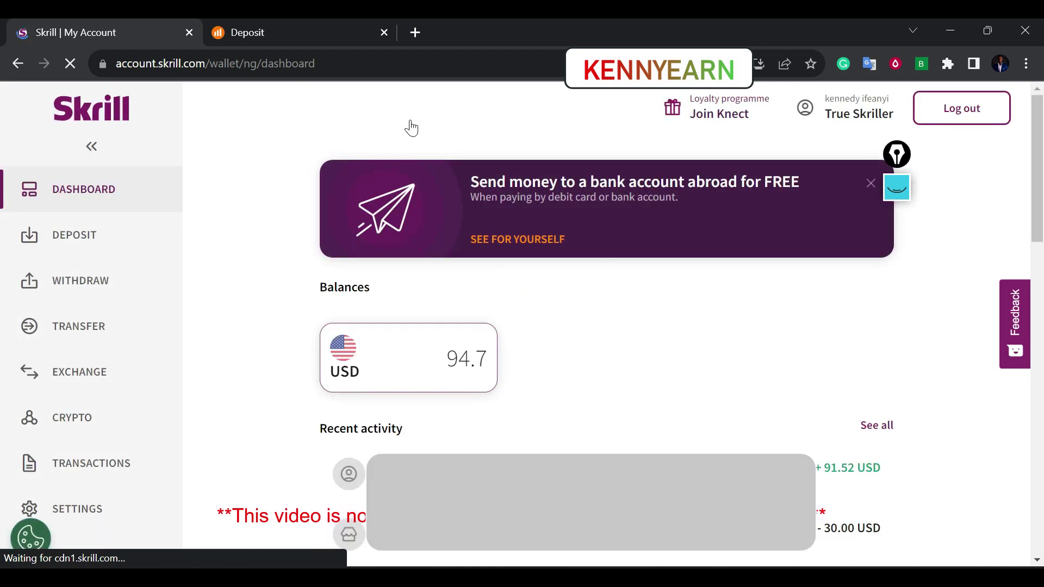
{"action": "left_click", "coordinate": [256, 22]}
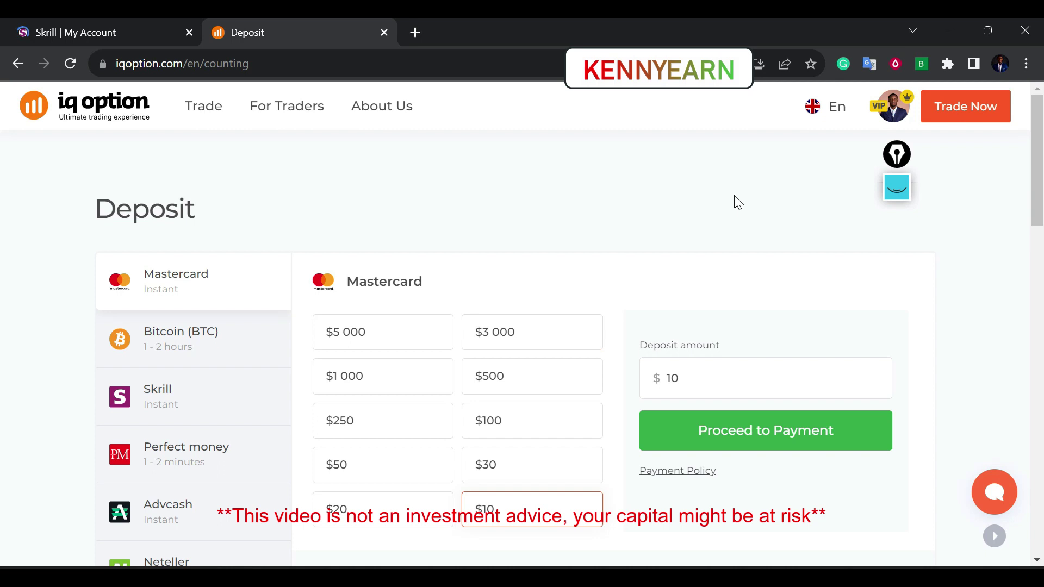
Choose Skrill as the payment method on the Deposit page
{"action": "left_click", "coordinate": [186, 410]}
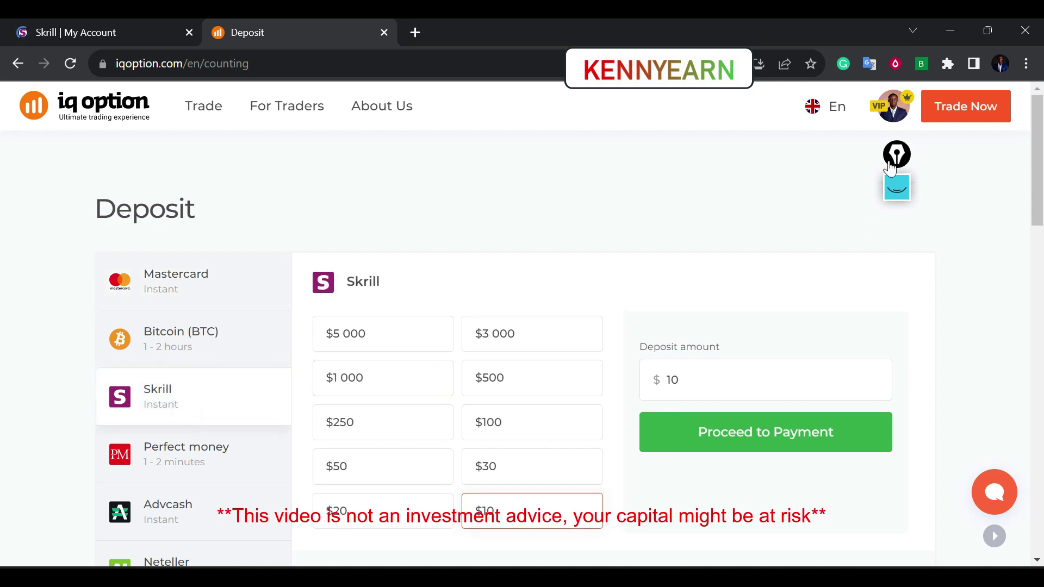
{"action": "left_click", "coordinate": [74, 25]}
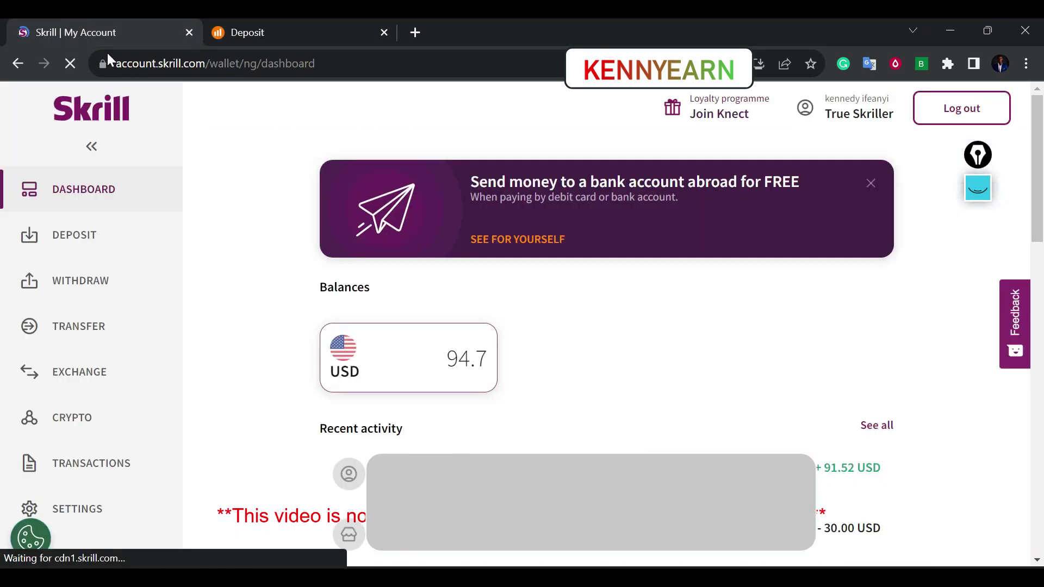
{"action": "left_click", "coordinate": [262, 26]}
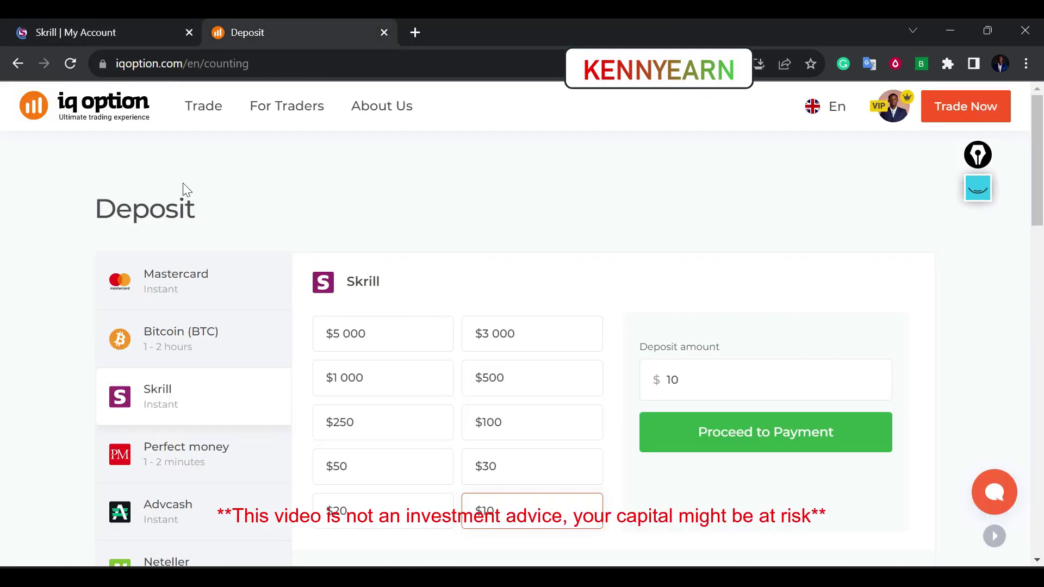
{"action": "scroll", "coordinate": [768, 260], "scroll_direction": "down", "scroll_amount": 3}
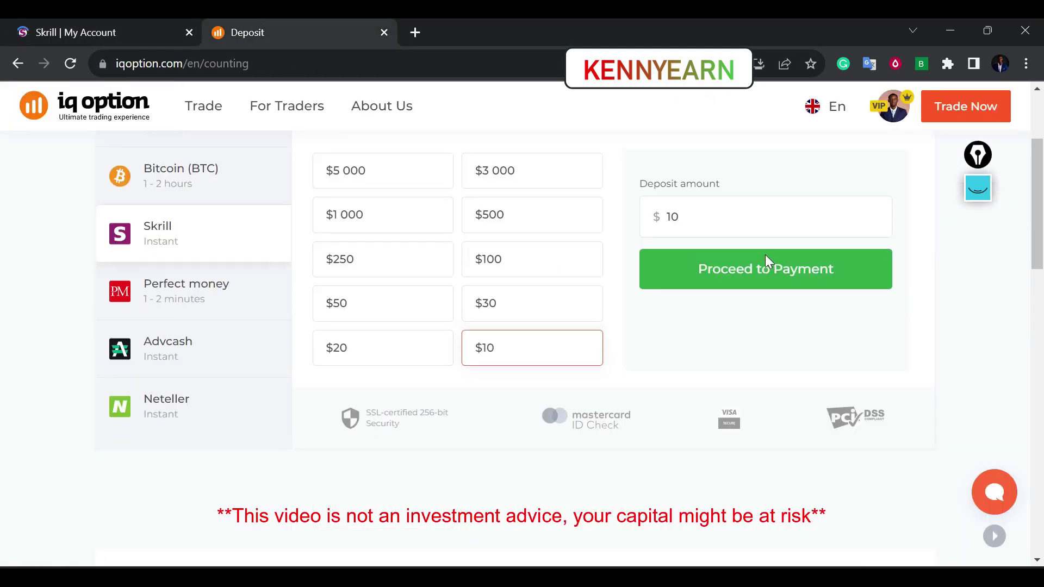
Change the deposit amount from $10 to $93
{"action": "left_click", "coordinate": [700, 217]}
{"action": "key", "text": "BackSpace"}
{"action": "key", "text": "BackSpace"}
{"action": "type", "text": "93"}
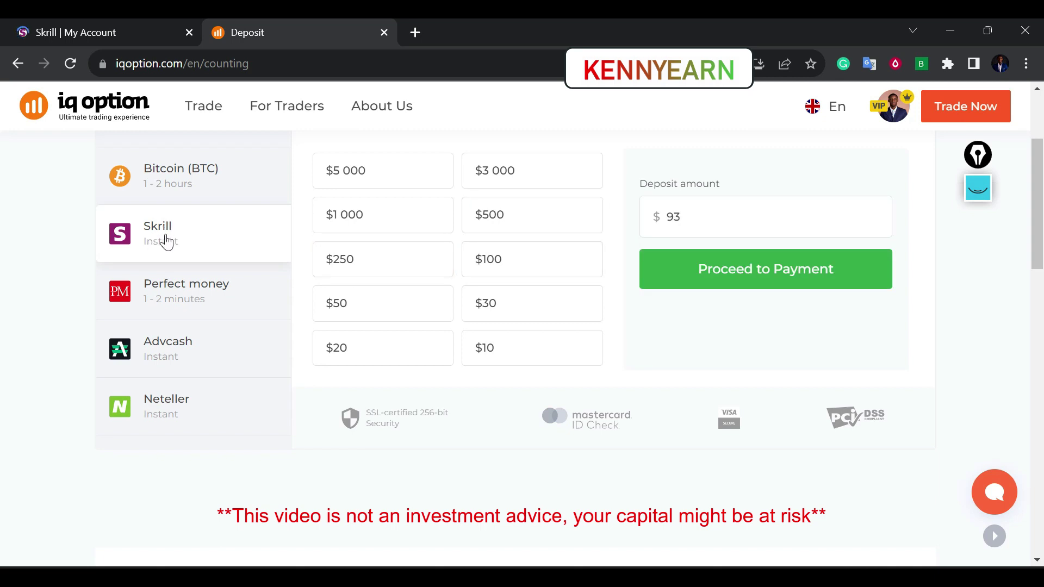
{"action": "scroll", "coordinate": [217, 354], "scroll_direction": "up", "scroll_amount": 3}
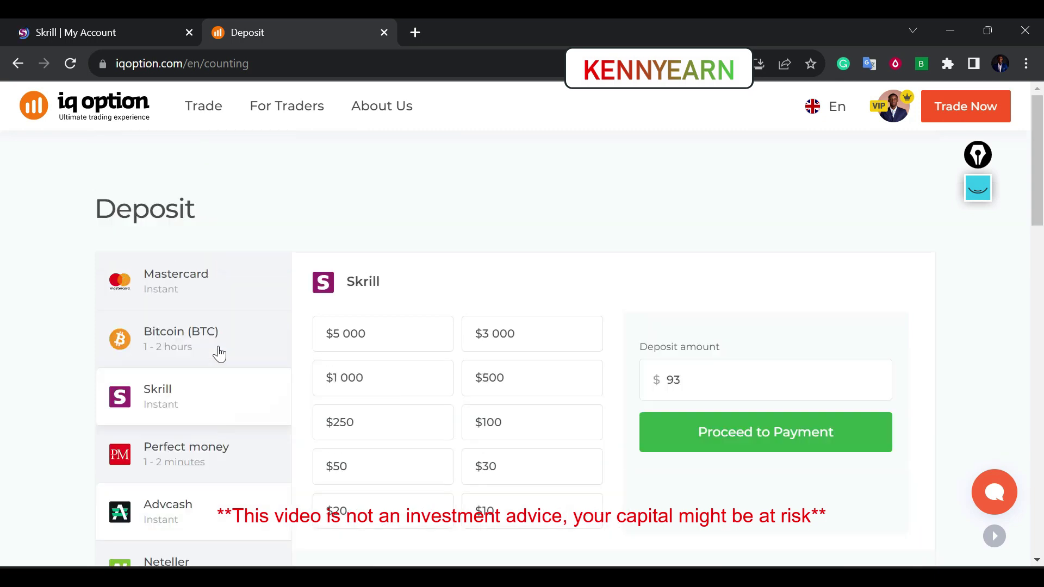
{"action": "scroll", "coordinate": [191, 451], "scroll_direction": "down", "scroll_amount": 1}
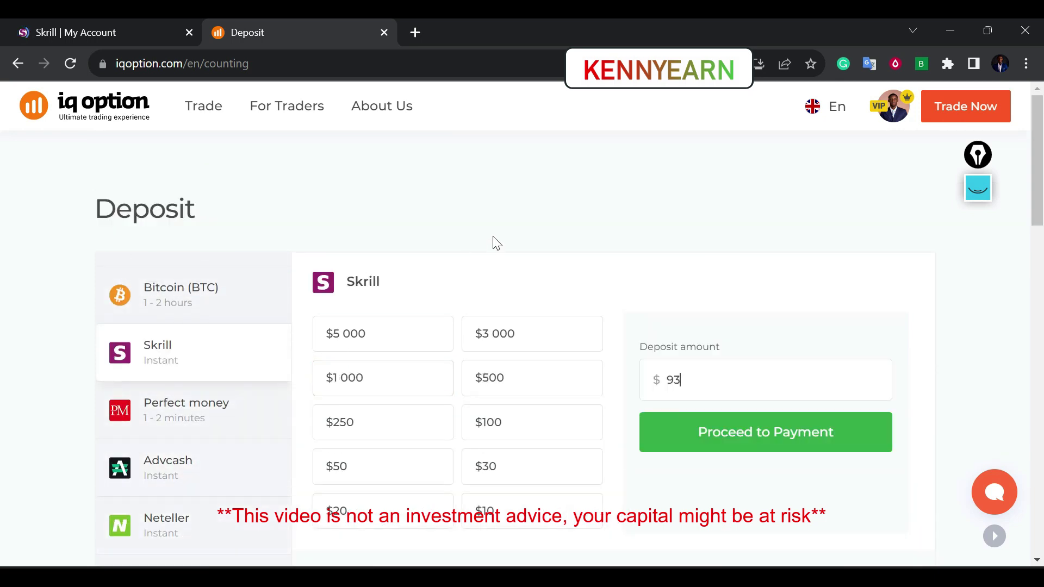
{"action": "scroll", "coordinate": [496, 243], "scroll_direction": "down", "scroll_amount": 3}
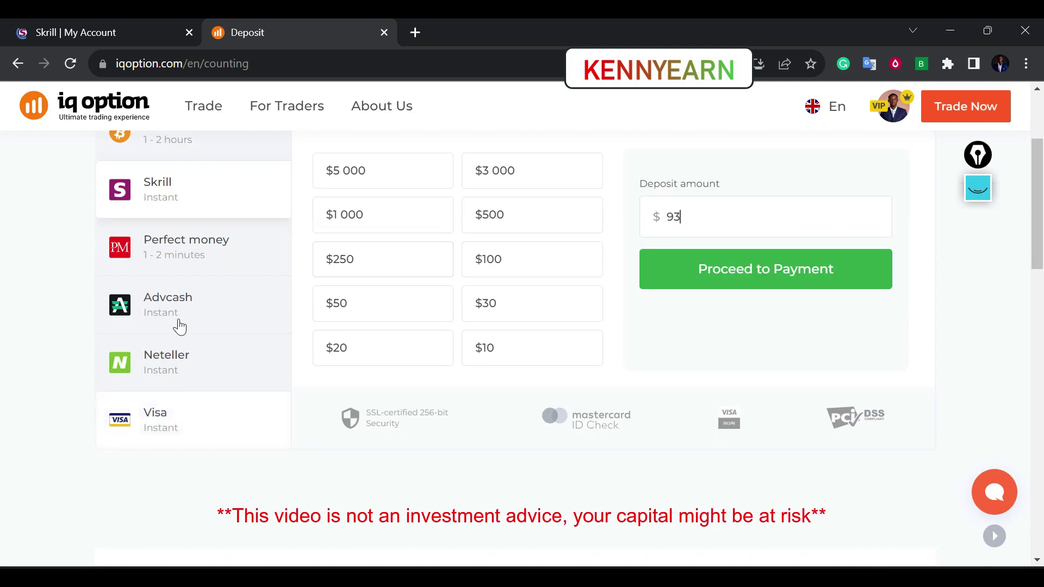
{"action": "scroll", "coordinate": [179, 326], "scroll_direction": "down", "scroll_amount": 3}
{"action": "scroll", "coordinate": [191, 338], "scroll_direction": "up", "scroll_amount": 6}
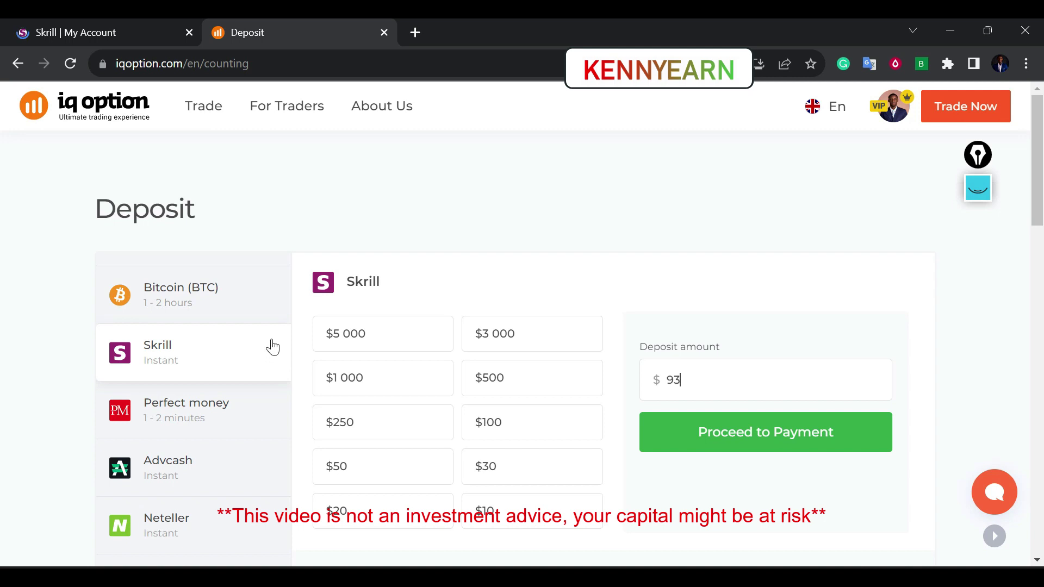
Proceed to payment for the $93 deposit, opening the Skrill checkout for 93.00 USD
{"action": "left_click_drag", "start_coordinate": [1032, 204], "coordinate": [1039, 214]}
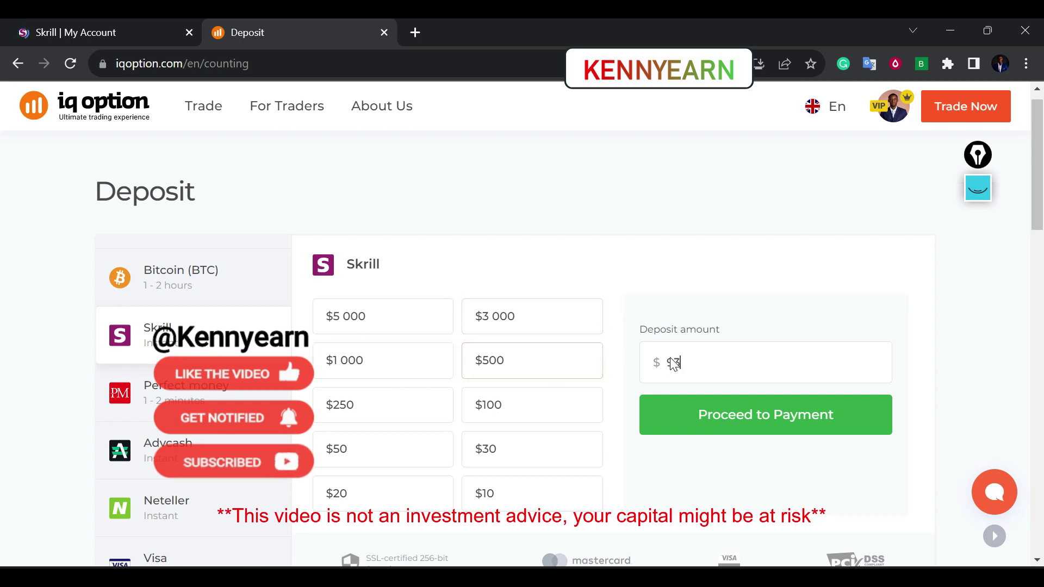
{"action": "left_click", "coordinate": [726, 426]}
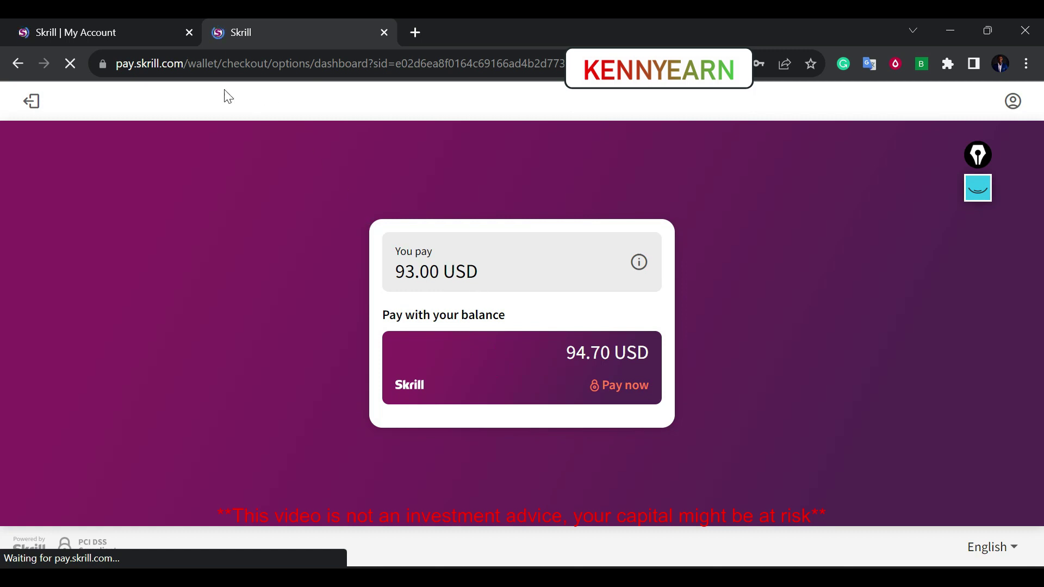
Mark the 'You pay' box on the checkout with red annotation strokes, then clear them
{"action": "left_click", "coordinate": [978, 188]}
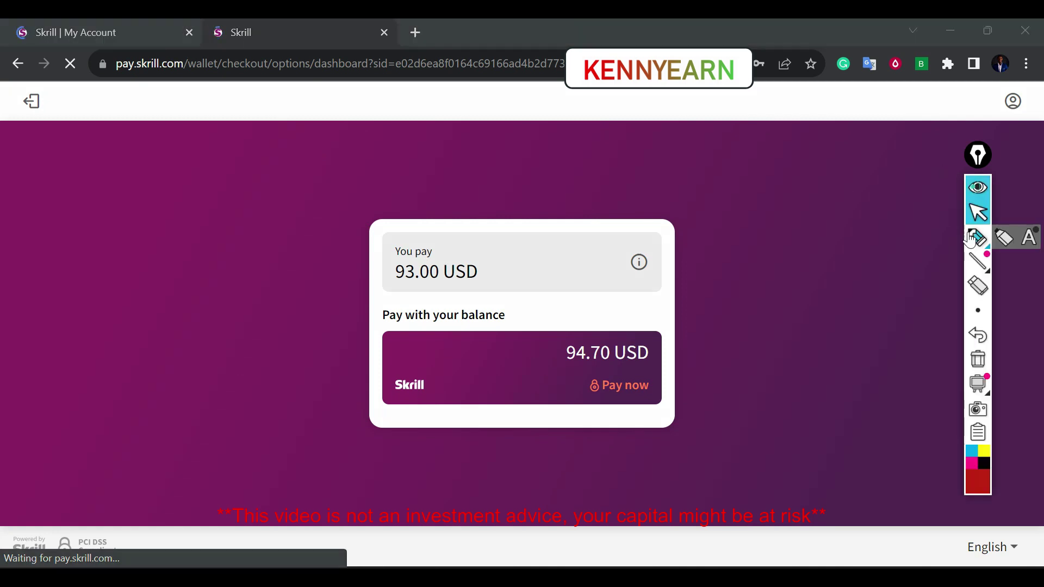
{"action": "left_click", "coordinate": [978, 237]}
{"action": "left_click_drag", "start_coordinate": [451, 214], "coordinate": [530, 208]}
{"action": "left_click_drag", "start_coordinate": [402, 237], "coordinate": [501, 240]}
{"action": "mouse_move", "coordinate": [438, 187]}
{"action": "left_mouse_down"}
{"action": "mouse_move", "coordinate": [384, 200]}
{"action": "mouse_move", "coordinate": [441, 162]}
{"action": "left_mouse_up"}
{"action": "left_click", "coordinate": [978, 360]}
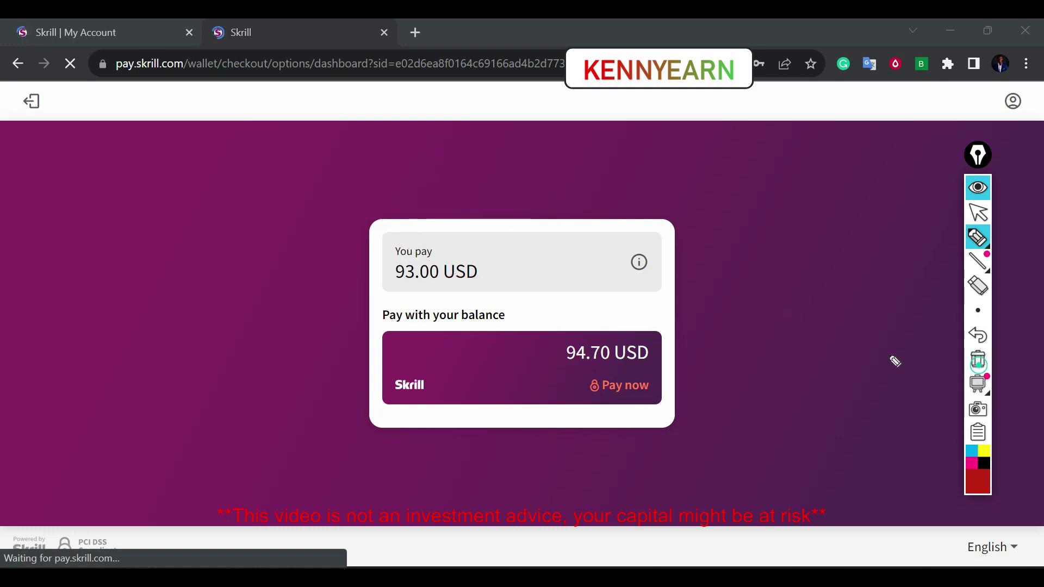
{"action": "left_click_drag", "start_coordinate": [393, 213], "coordinate": [534, 203]}
{"action": "mouse_move", "coordinate": [370, 241]}
{"action": "left_mouse_down"}
{"action": "mouse_move", "coordinate": [464, 235]}
{"action": "mouse_move", "coordinate": [495, 253]}
{"action": "left_mouse_up"}
{"action": "left_click", "coordinate": [977, 363]}
{"action": "left_click", "coordinate": [978, 212]}
Glance at the Skrill dashboard, then pay 93.00 USD from the Skrill balance
{"action": "left_click", "coordinate": [57, 21]}
{"action": "left_click", "coordinate": [279, 26]}
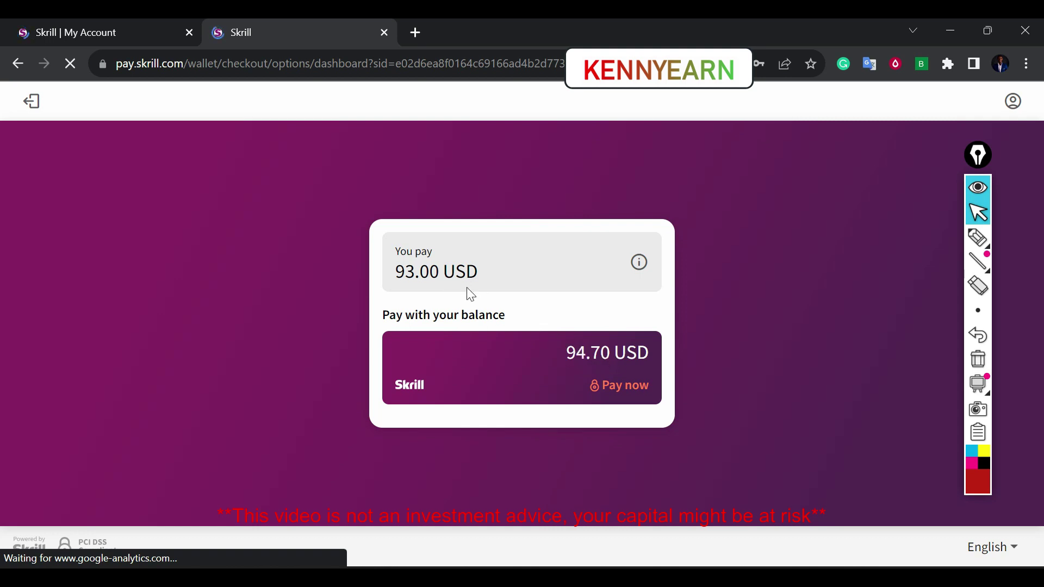
{"action": "left_click", "coordinate": [613, 391]}
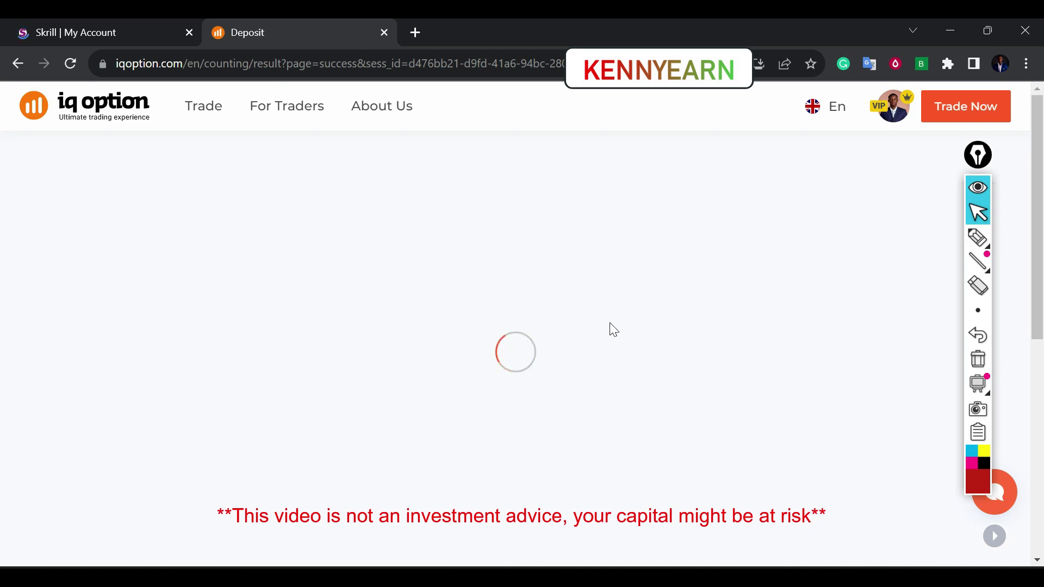
Read the 'successfully funded' $93 message, then view the $104.49 real balance in the trading app
{"action": "left_click", "coordinate": [66, 20]}
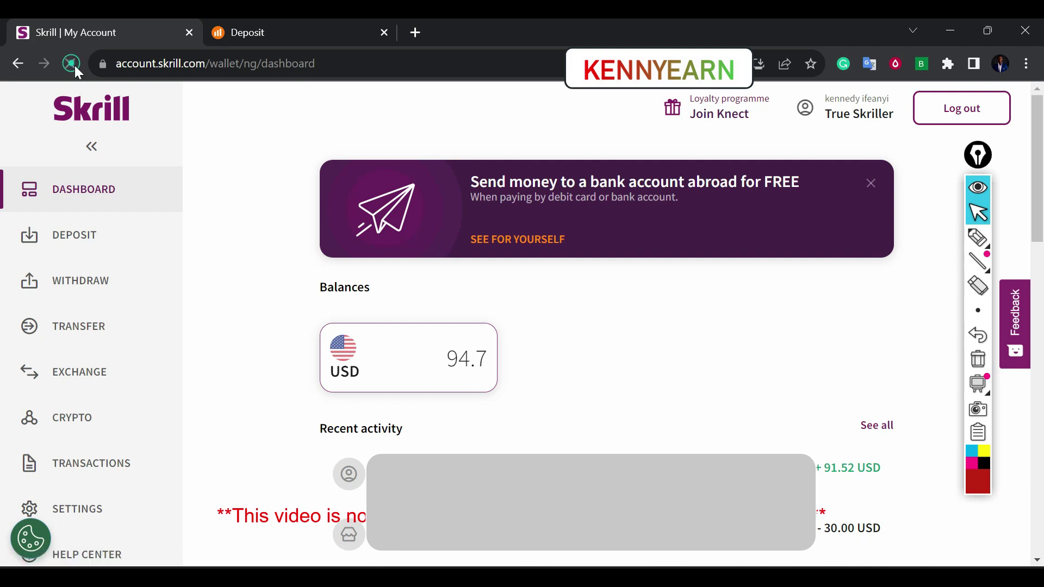
{"action": "left_click", "coordinate": [285, 33]}
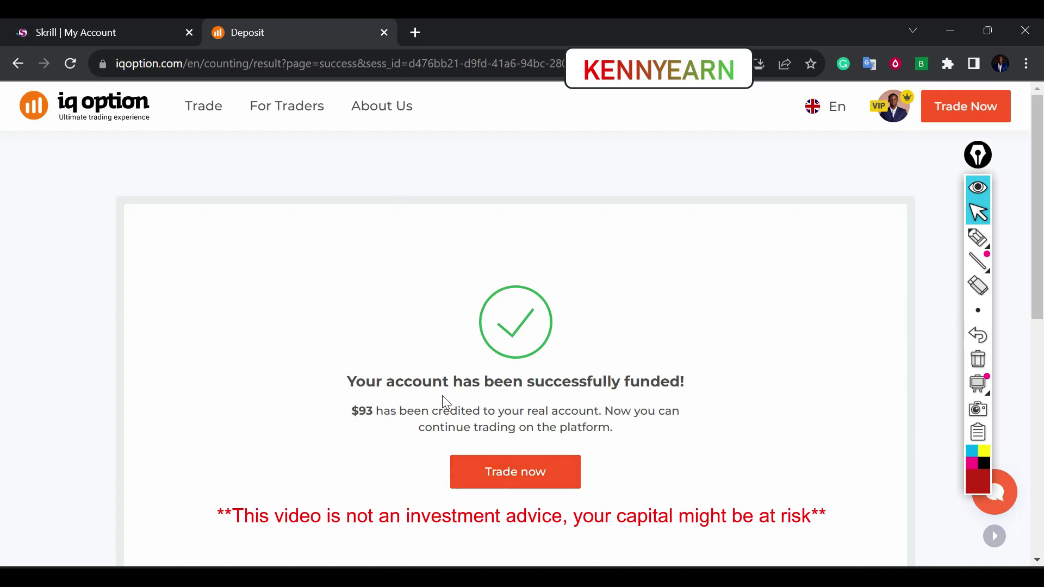
{"action": "left_click_drag", "start_coordinate": [607, 381], "coordinate": [375, 380]}
{"action": "left_click", "coordinate": [630, 386]}
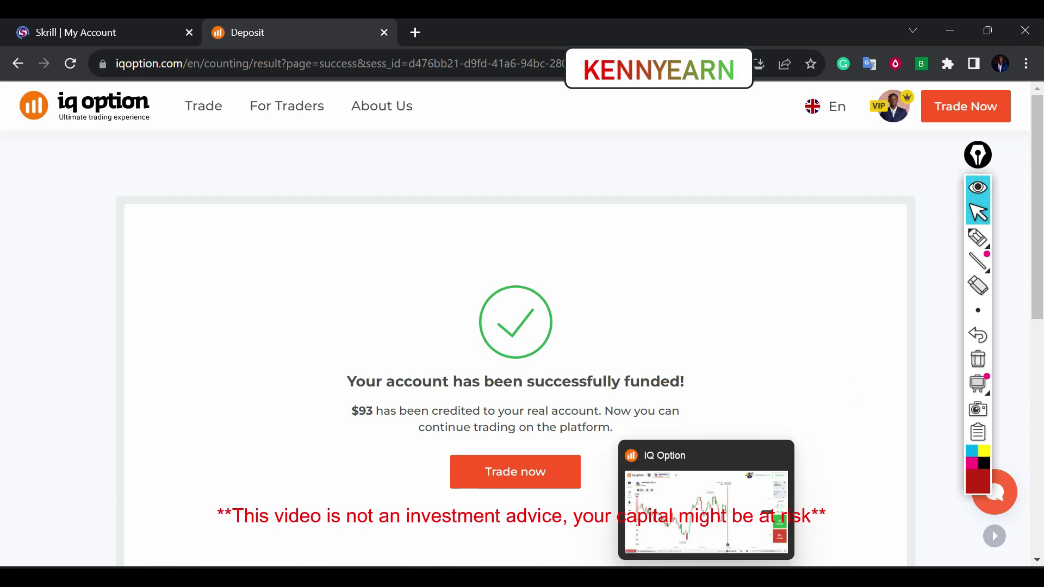
{"action": "left_click", "coordinate": [713, 566]}
{"action": "left_click", "coordinate": [844, 71]}
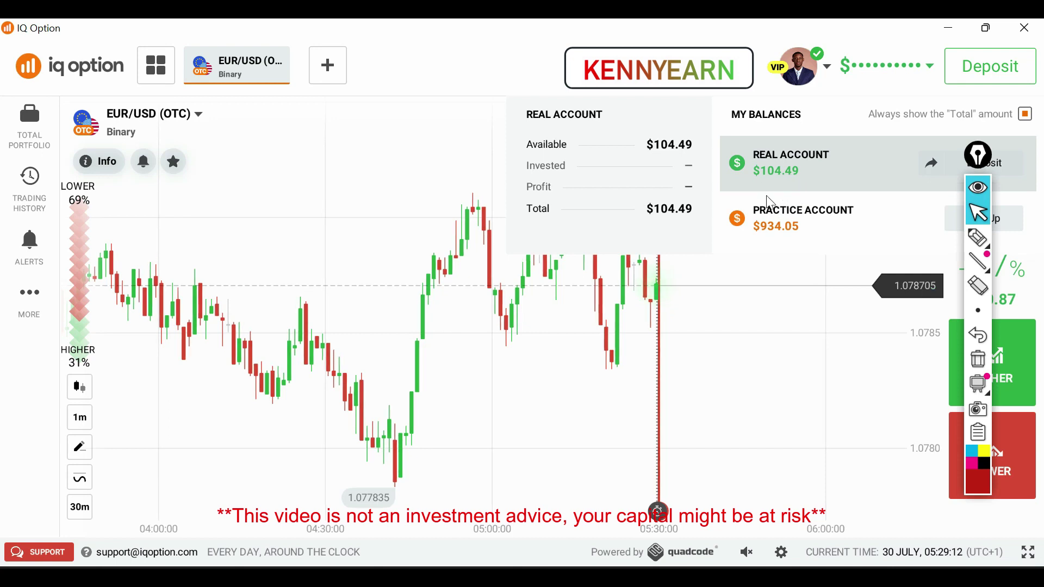
Close the balance dropdown and return to Chrome's page showing $93 credited to the real account
{"action": "left_click", "coordinate": [726, 324]}
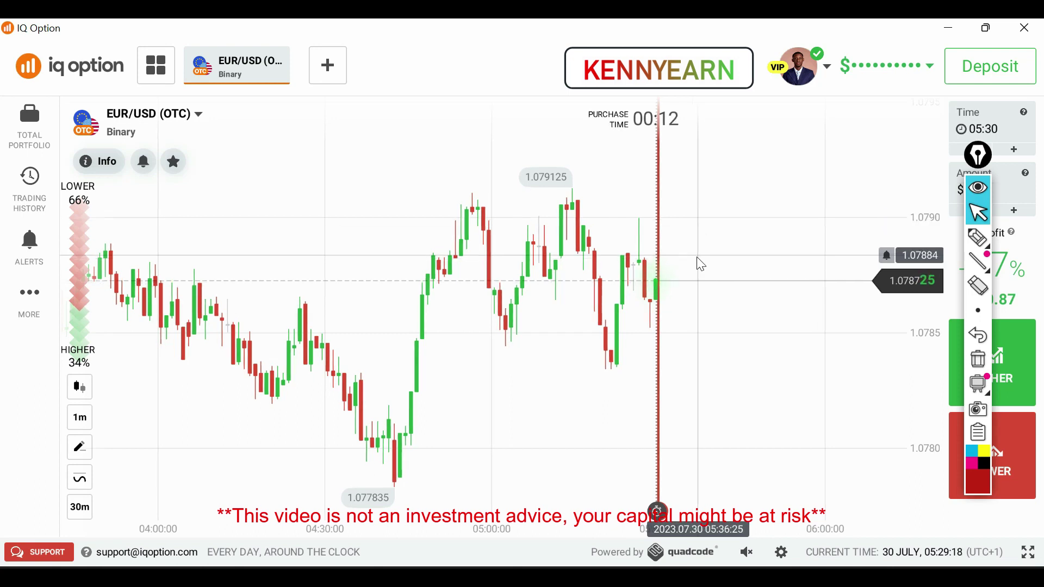
{"action": "mouse_move", "coordinate": [778, 586]}
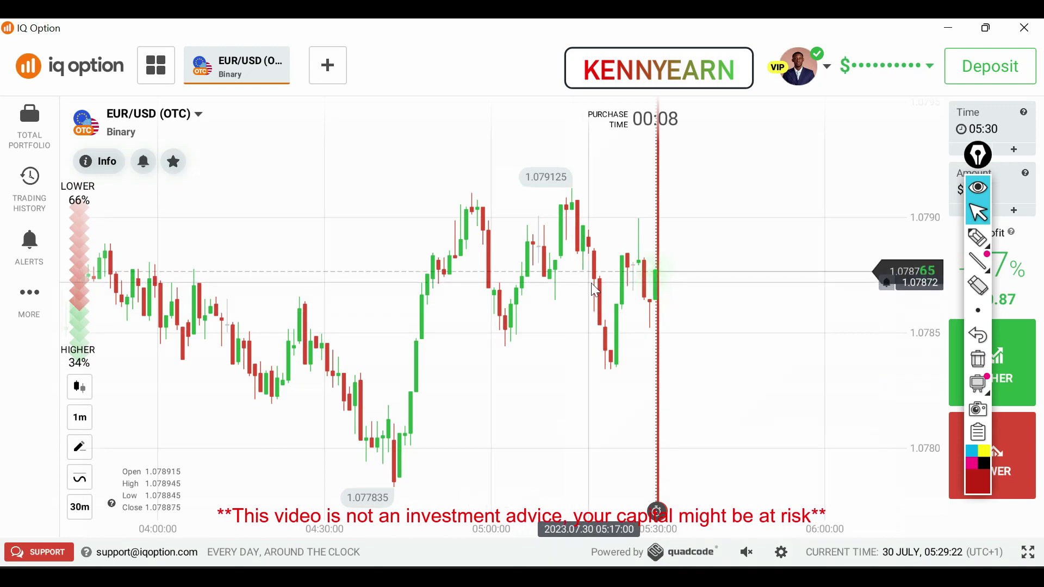
{"action": "mouse_move", "coordinate": [452, 586]}
{"action": "left_click", "coordinate": [502, 499]}
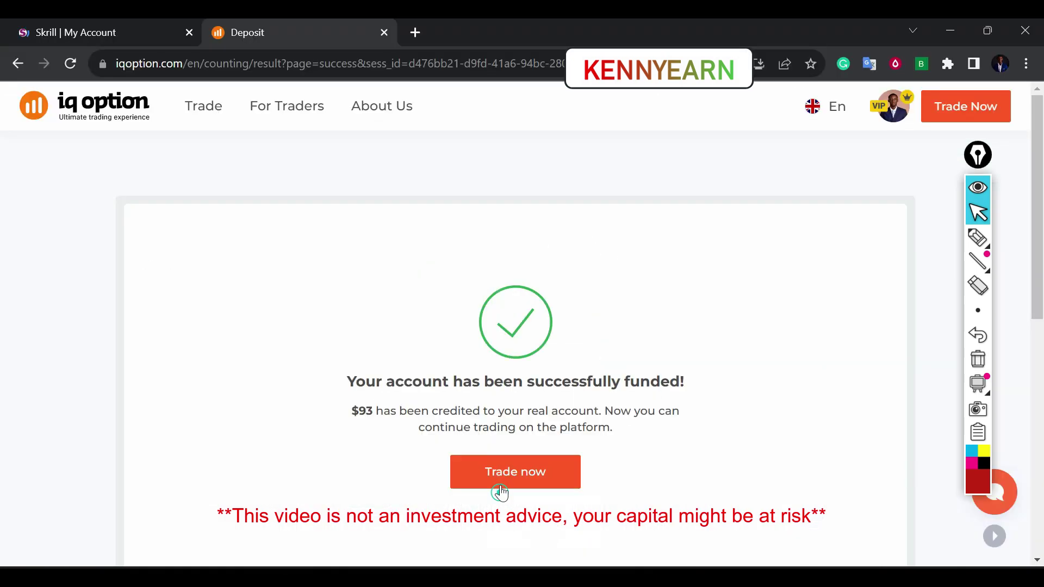
Glance at the logged-out Skrill tab, then switch back to the EUR/USD (OTC) chart
{"action": "left_click", "coordinate": [112, 23]}
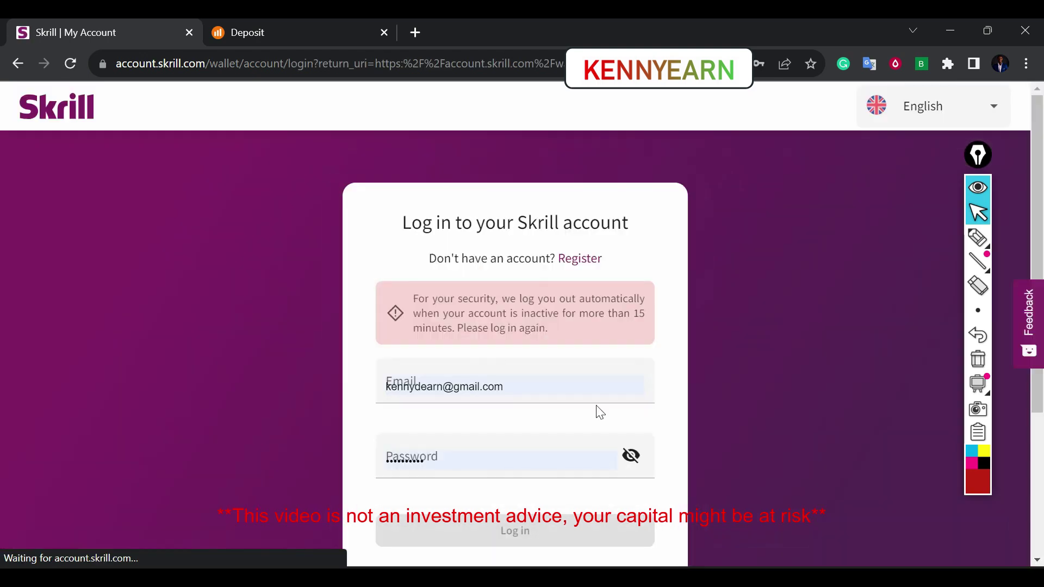
{"action": "left_click", "coordinate": [281, 24]}
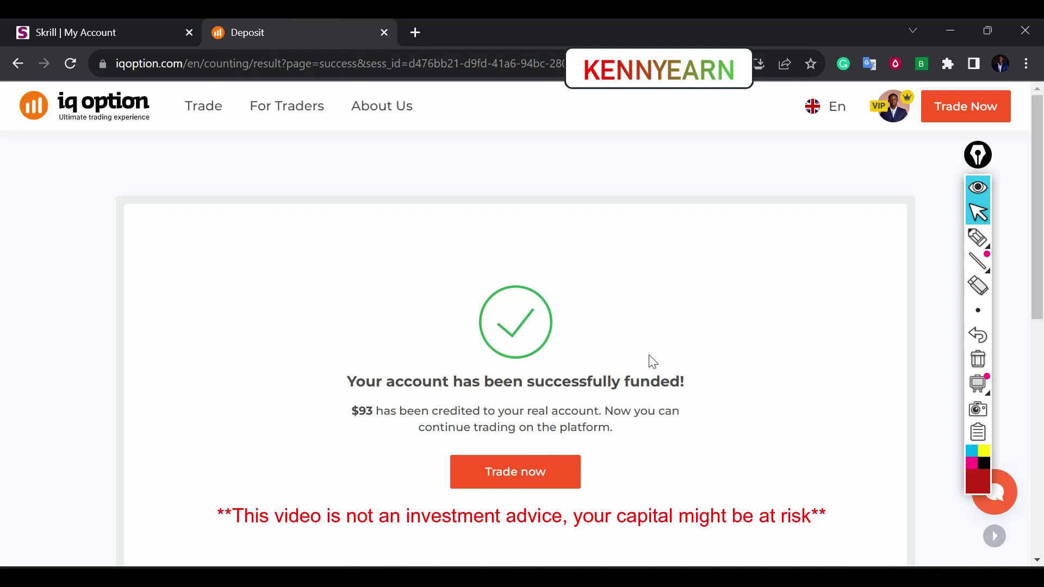
{"action": "key", "text": "alt+Tab"}
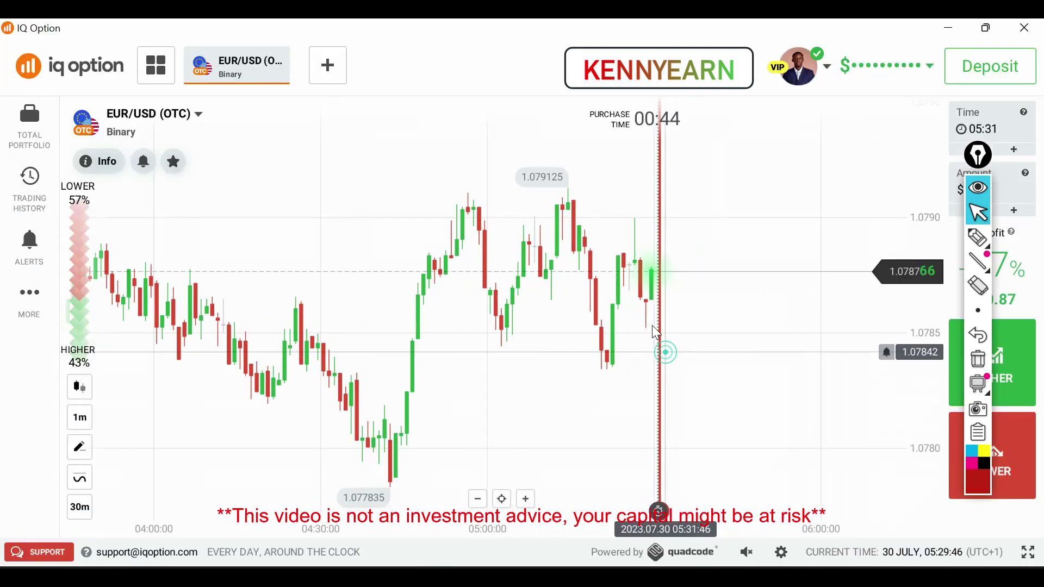
Move the drawing toolbar aside, collapse it to its icon, and zoom the chart
{"action": "mouse_move", "coordinate": [977, 155]}
{"action": "left_mouse_down"}
{"action": "mouse_move", "coordinate": [875, 152]}
{"action": "mouse_move", "coordinate": [894, 151]}
{"action": "left_mouse_up"}
{"action": "left_click", "coordinate": [905, 201]}
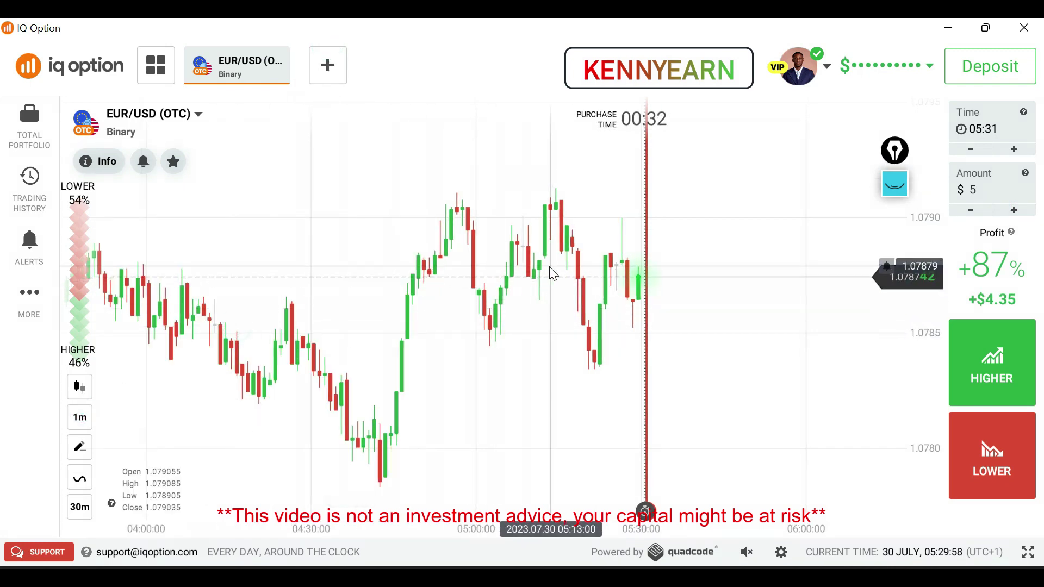
{"action": "scroll", "coordinate": [553, 274], "scroll_direction": "down", "scroll_amount": 3}
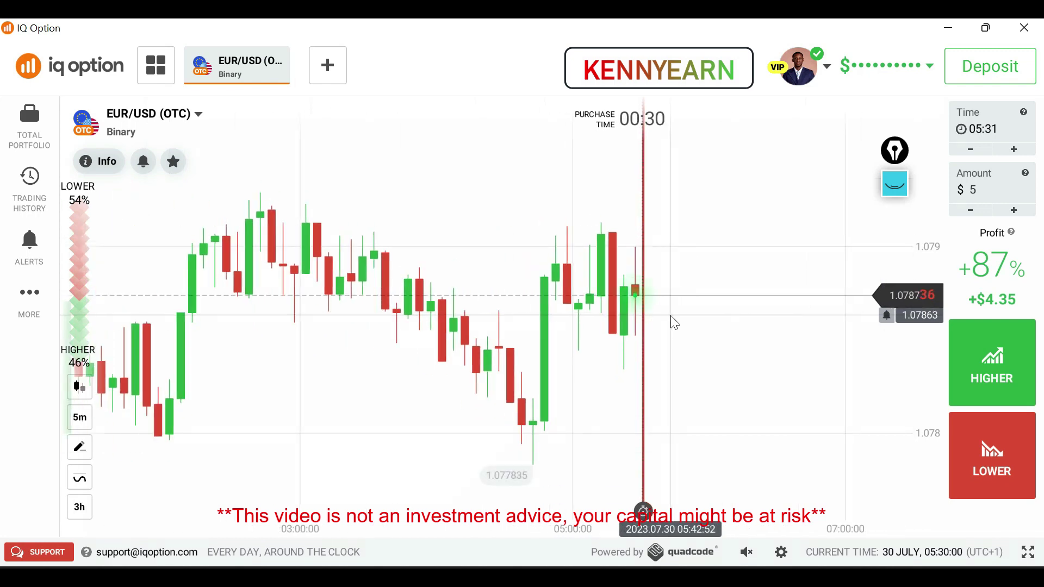
{"action": "scroll", "coordinate": [670, 316], "scroll_direction": "down", "scroll_amount": 1}
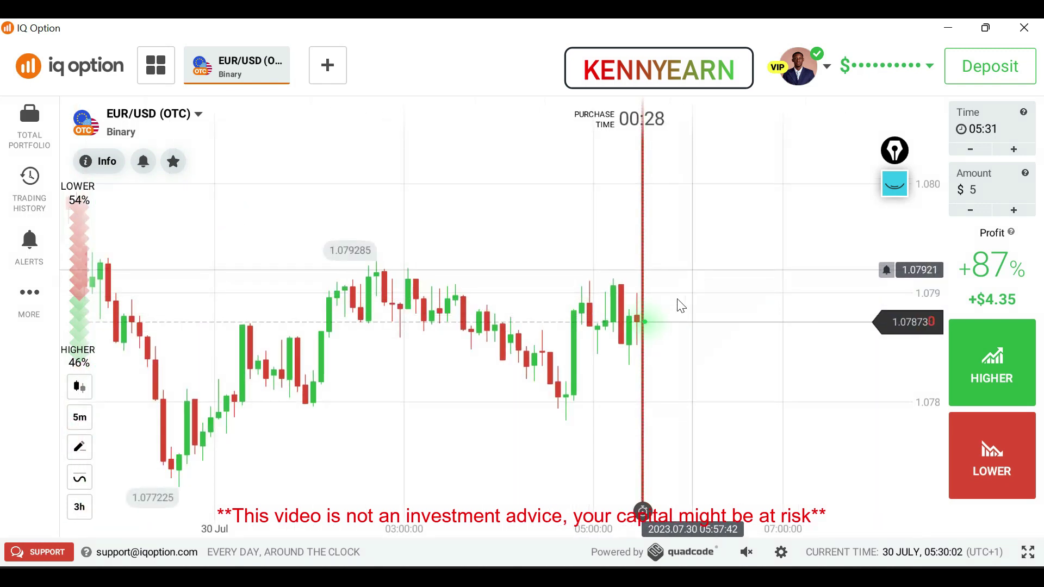
{"action": "scroll", "coordinate": [625, 337], "scroll_direction": "up", "scroll_amount": 1}
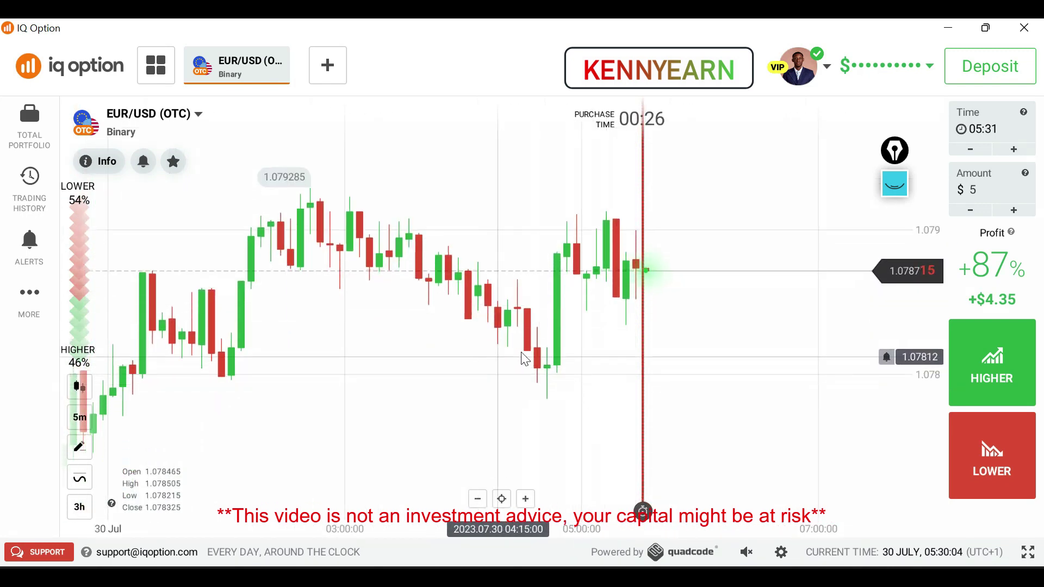
Switch the chart to 5-minute candles and scroll-zoom through the EUR/USD (OTC) price history
{"action": "left_click", "coordinate": [79, 417]}
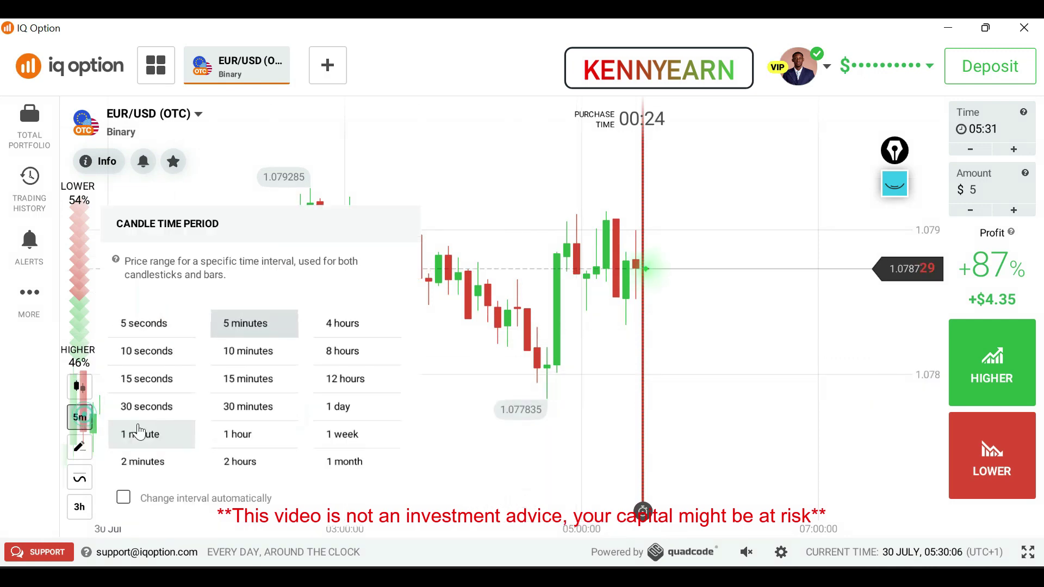
{"action": "left_click", "coordinate": [534, 349]}
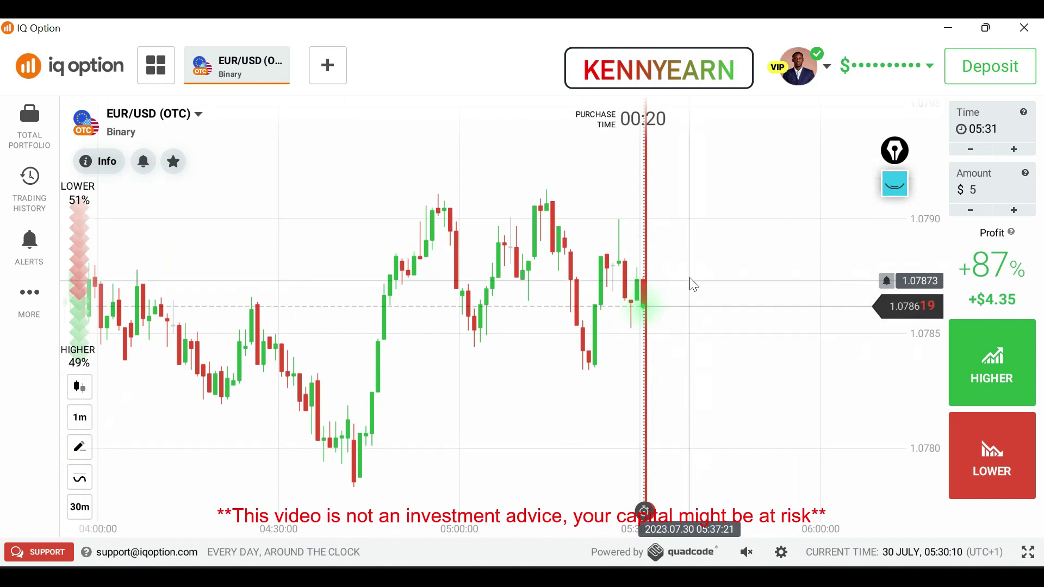
{"action": "scroll", "coordinate": [689, 289], "scroll_direction": "up", "scroll_amount": 2}
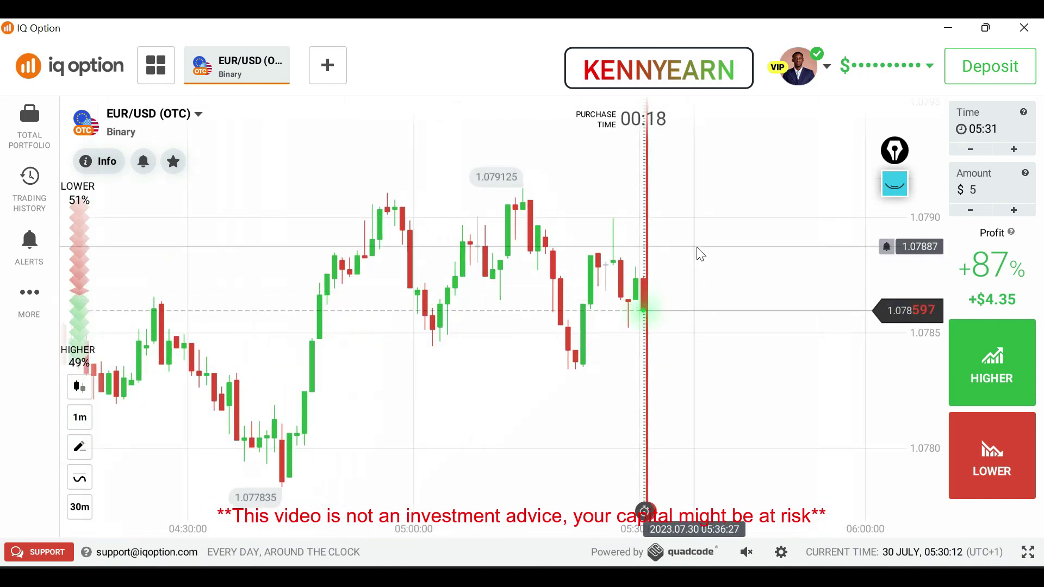
{"action": "scroll", "coordinate": [699, 251], "scroll_direction": "down", "scroll_amount": 1}
{"action": "left_click", "coordinate": [80, 417]}
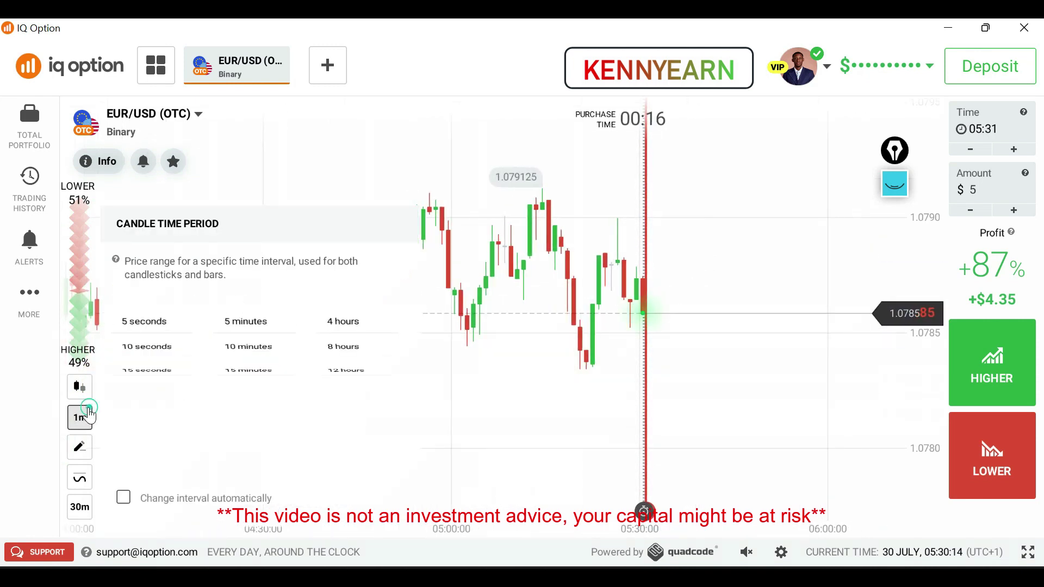
{"action": "left_click", "coordinate": [283, 335]}
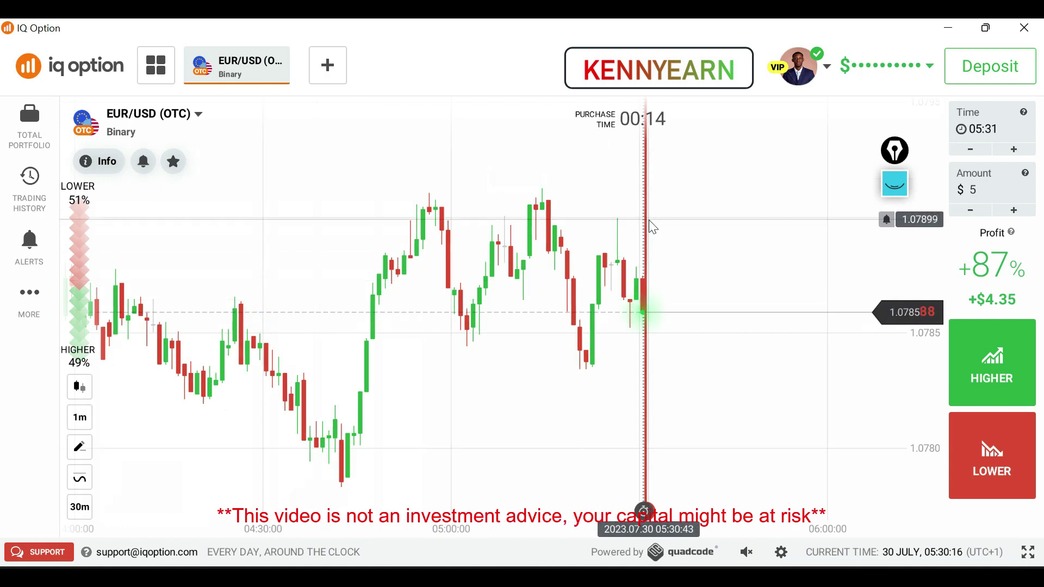
{"action": "scroll", "coordinate": [669, 272], "scroll_direction": "down", "scroll_amount": 3}
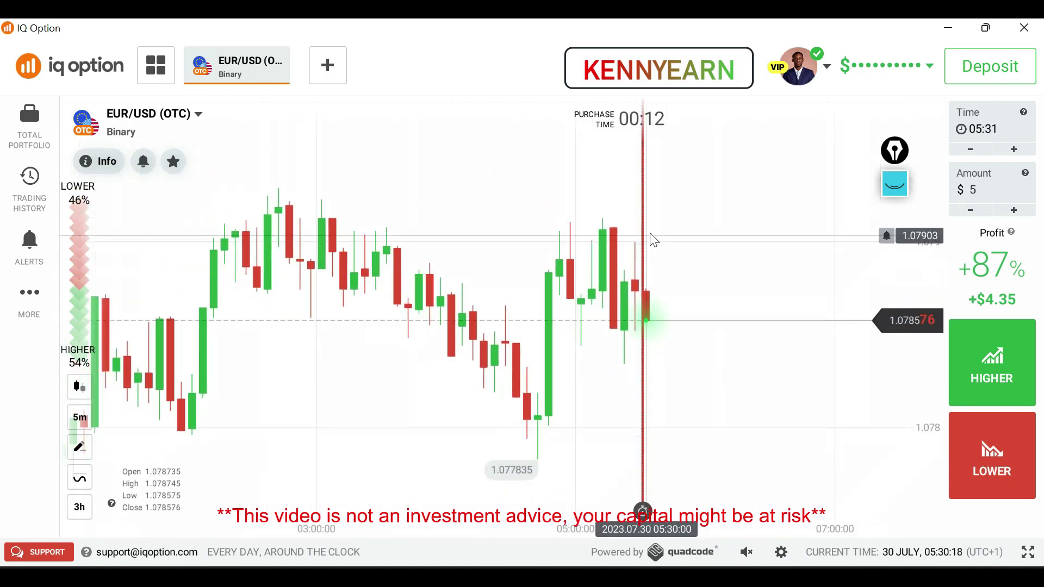
{"action": "scroll", "coordinate": [682, 308], "scroll_direction": "down", "scroll_amount": 4}
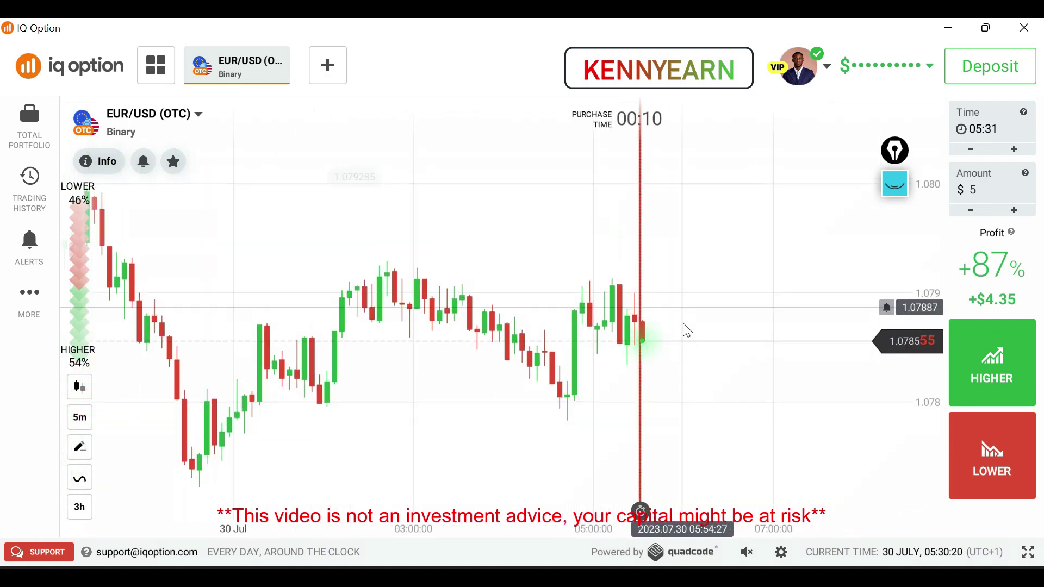
{"action": "scroll", "coordinate": [680, 334], "scroll_direction": "down", "scroll_amount": 2}
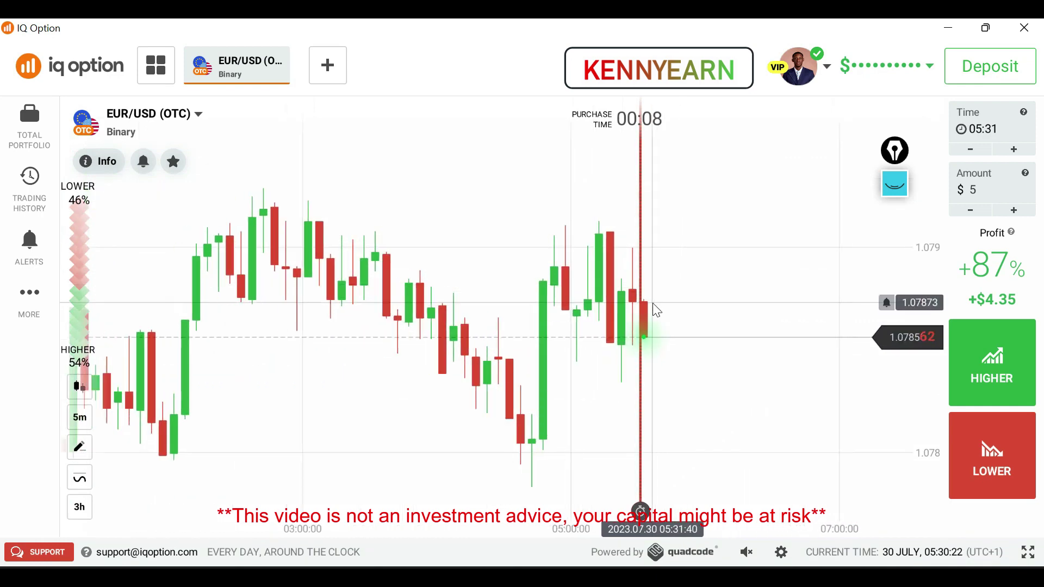
{"action": "scroll", "coordinate": [662, 302], "scroll_direction": "up", "scroll_amount": 5}
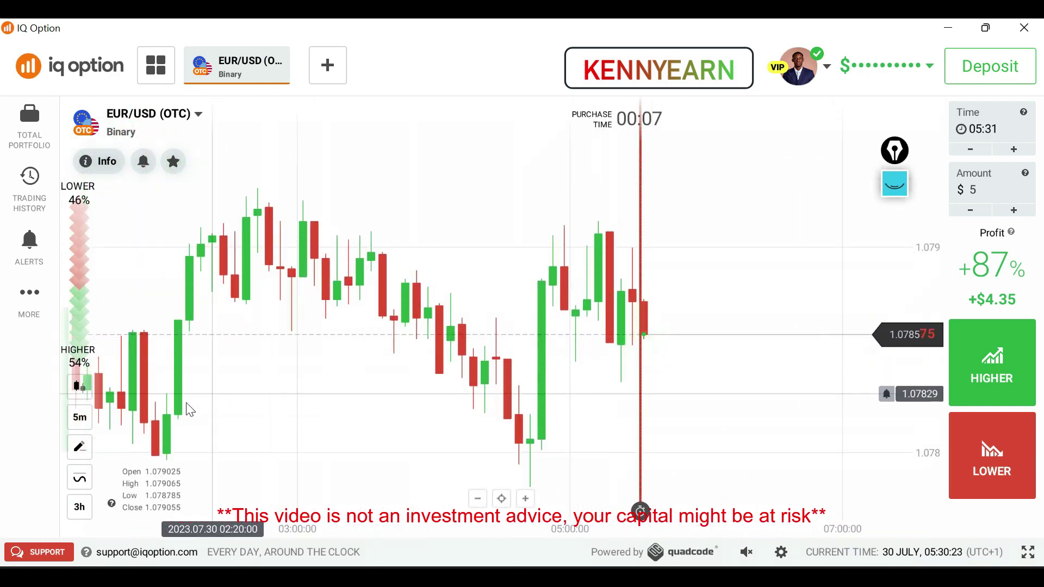
Review the candle period choices and zoom the chart, ending on 1-minute candles
{"action": "left_click", "coordinate": [80, 416]}
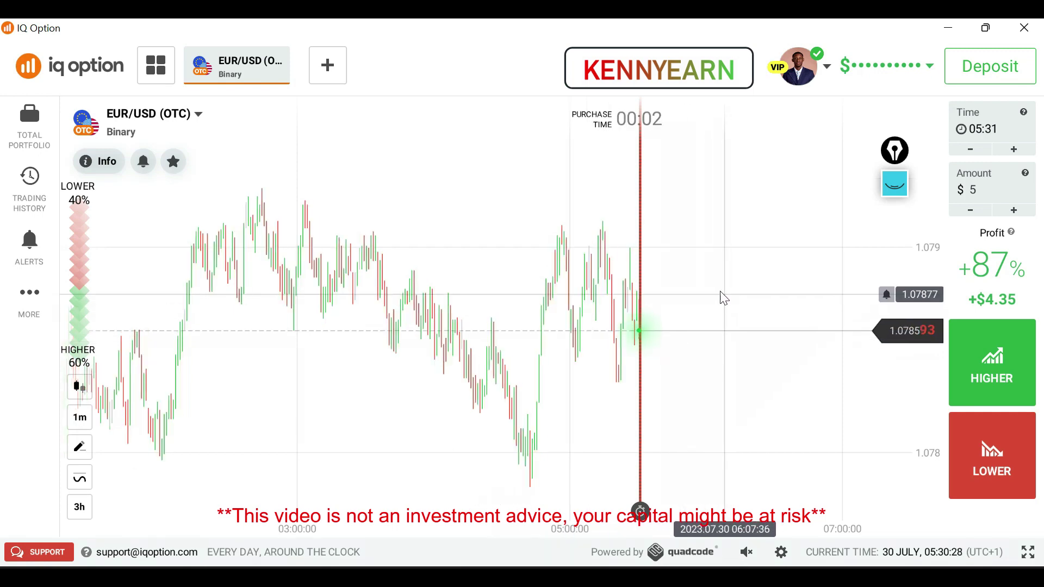
{"action": "scroll", "coordinate": [707, 316], "scroll_direction": "up", "scroll_amount": 5}
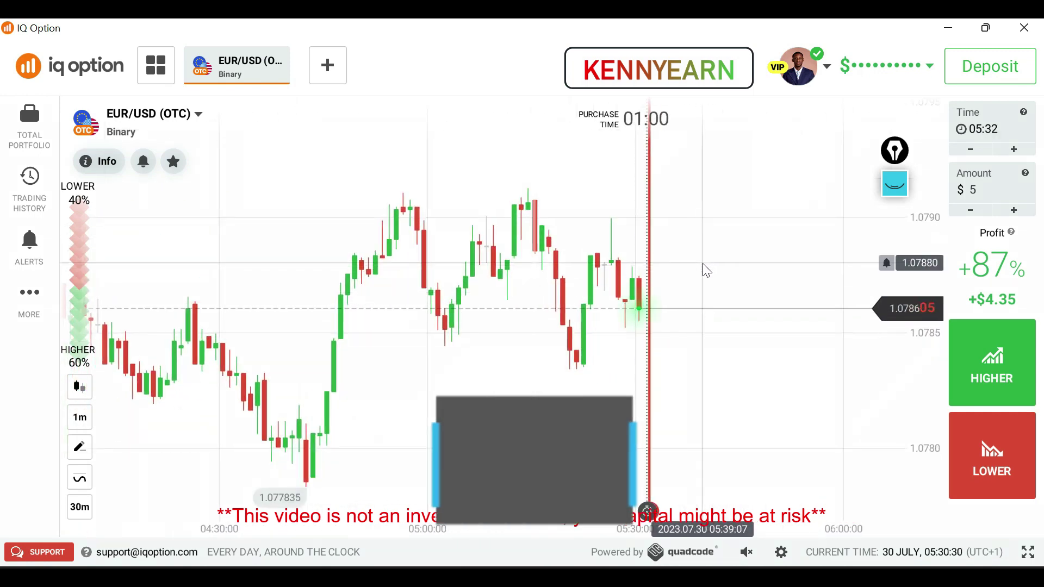
{"action": "scroll", "coordinate": [702, 267], "scroll_direction": "down", "scroll_amount": 3}
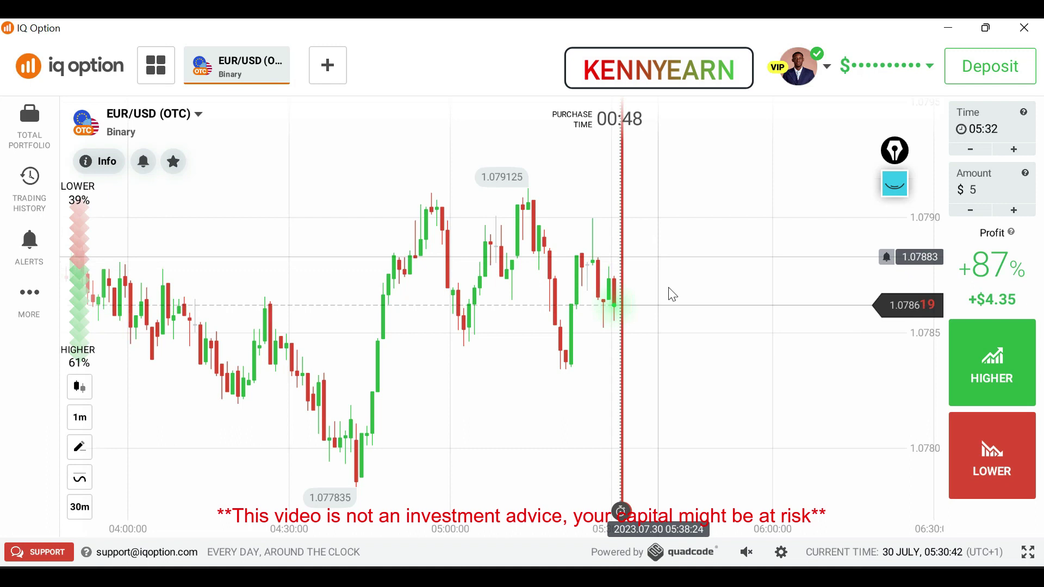
{"action": "left_click", "coordinate": [663, 263]}
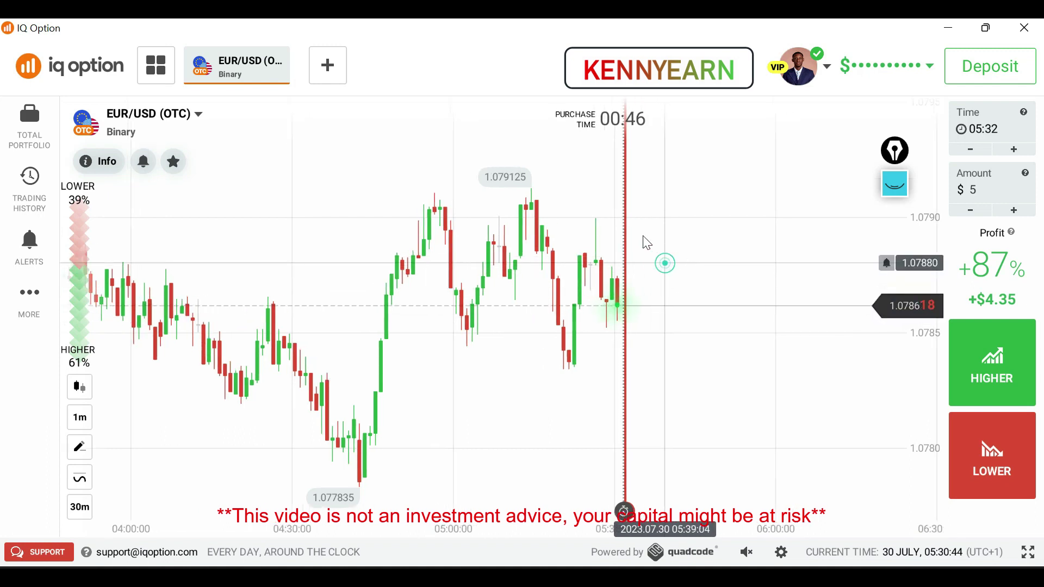
{"action": "scroll", "coordinate": [652, 253], "scroll_direction": "up", "scroll_amount": 2}
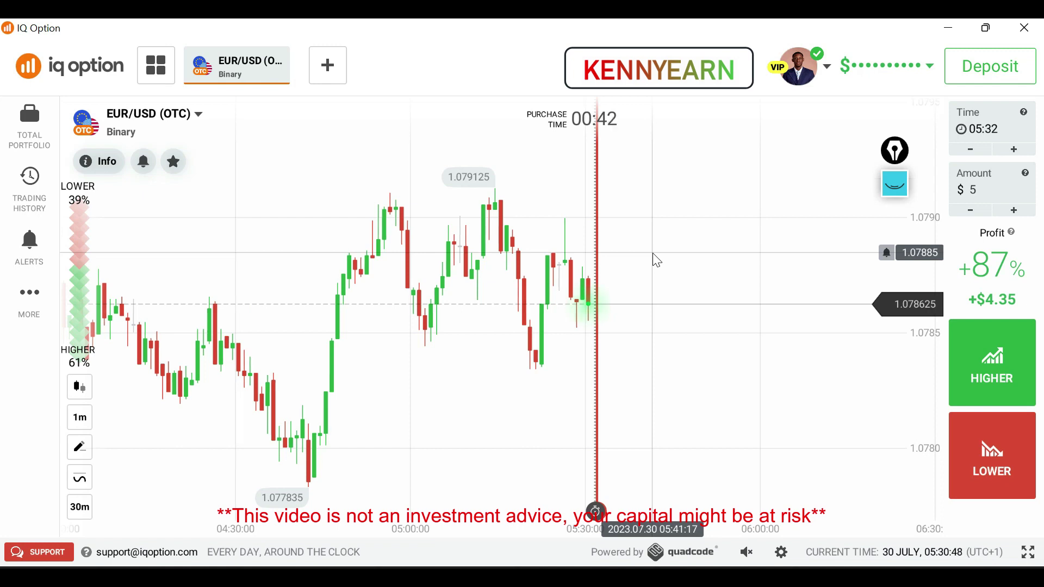
{"action": "scroll", "coordinate": [634, 283], "scroll_direction": "up", "scroll_amount": 5}
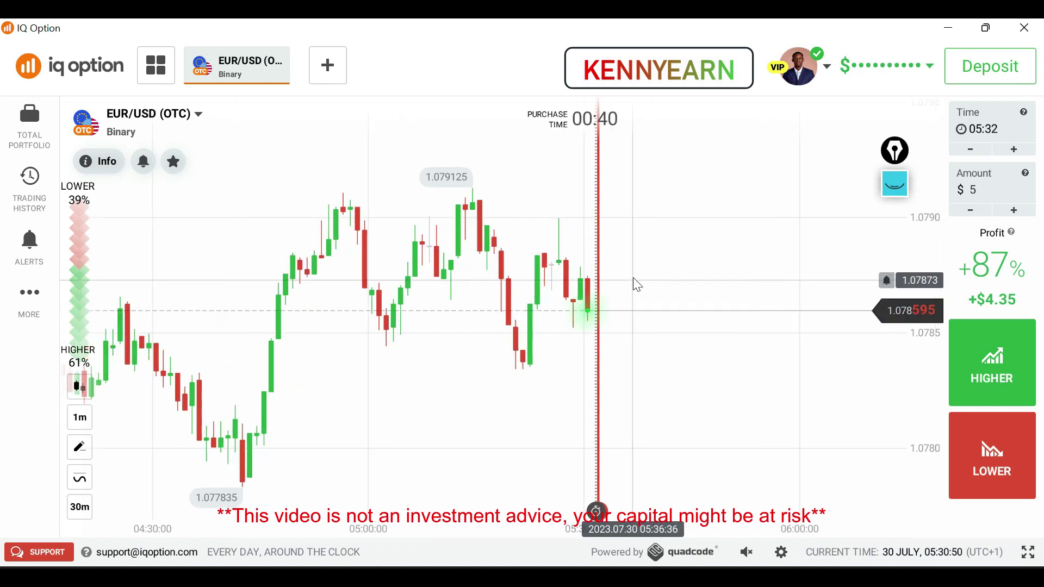
{"action": "scroll", "coordinate": [633, 277], "scroll_direction": "down", "scroll_amount": 3}
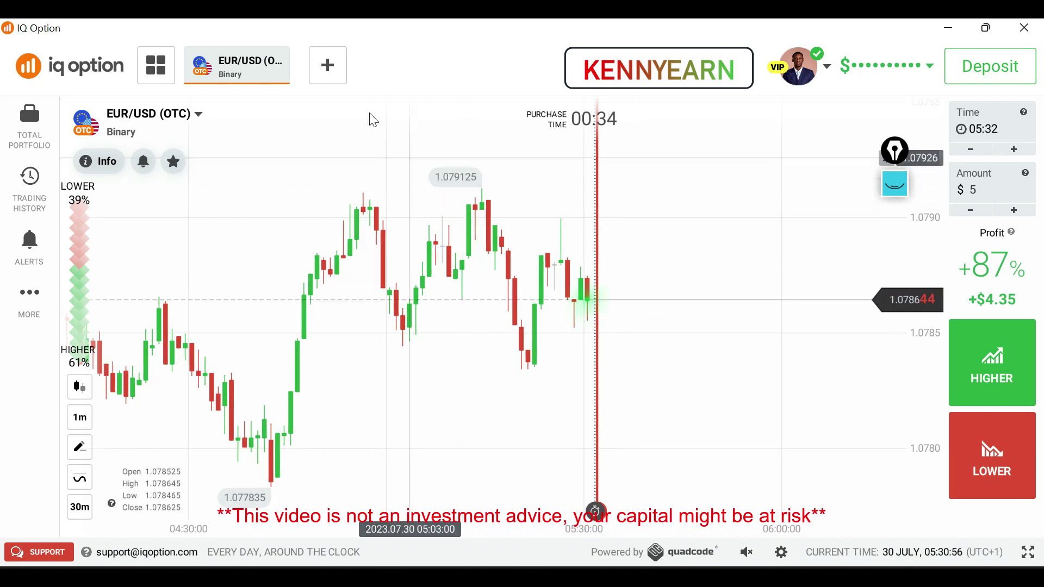
Open EUR/GBP (OTC) from the binary options assets in a new chart tab
{"action": "left_click", "coordinate": [328, 65]}
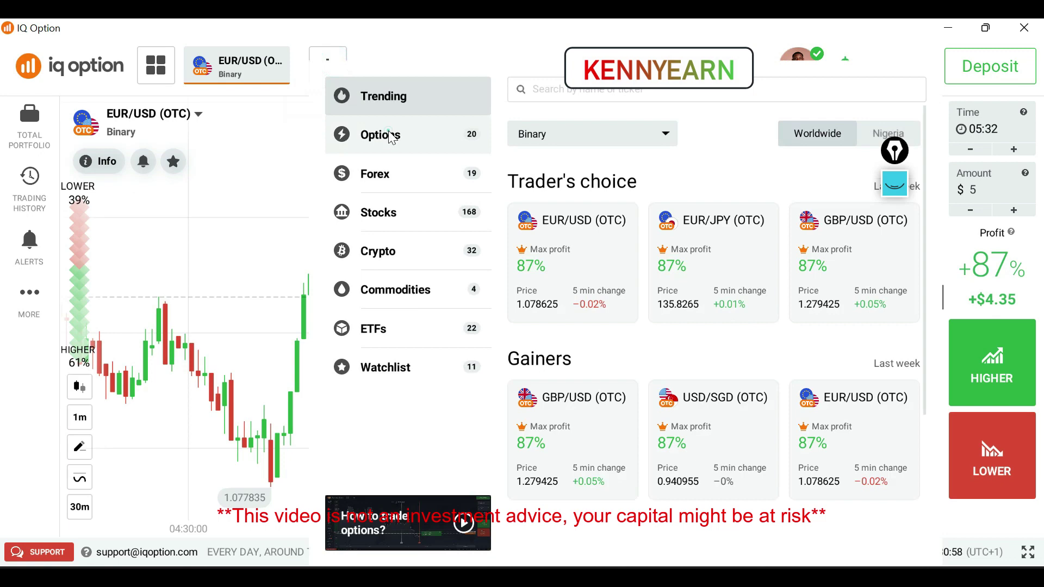
{"action": "left_click", "coordinate": [381, 135]}
{"action": "left_click", "coordinate": [579, 193]}
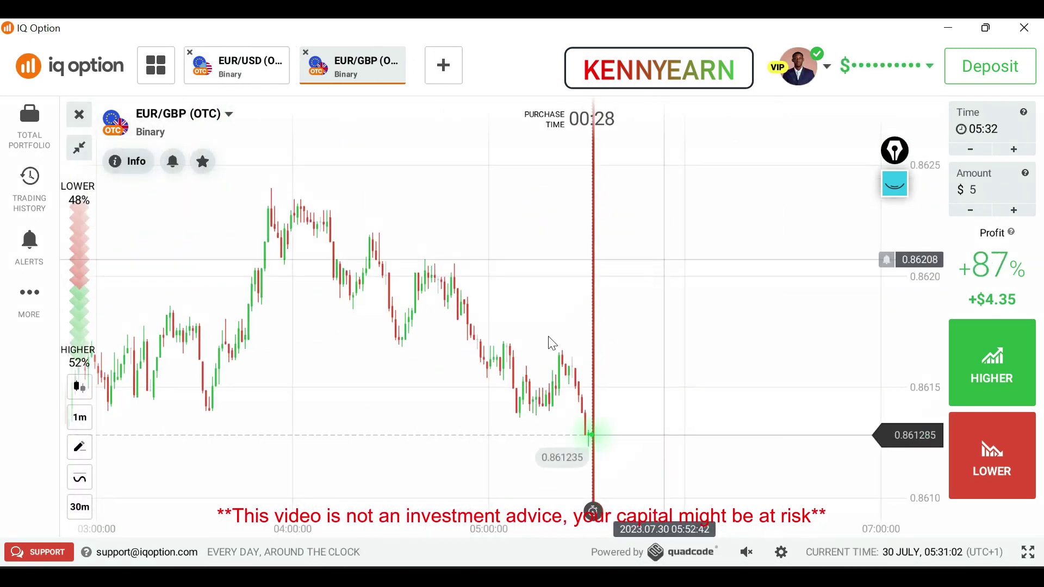
Switch the new chart tab to EUR/JPY (OTC), then to GBP/USD (OTC)
{"action": "left_click", "coordinate": [163, 113]}
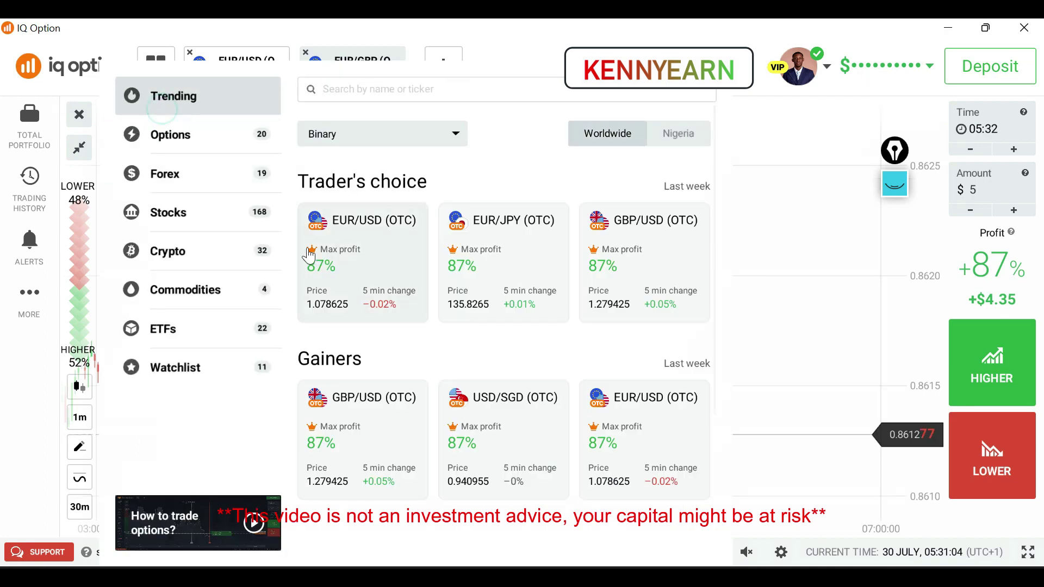
{"action": "left_click", "coordinate": [151, 142]}
{"action": "left_click", "coordinate": [362, 231]}
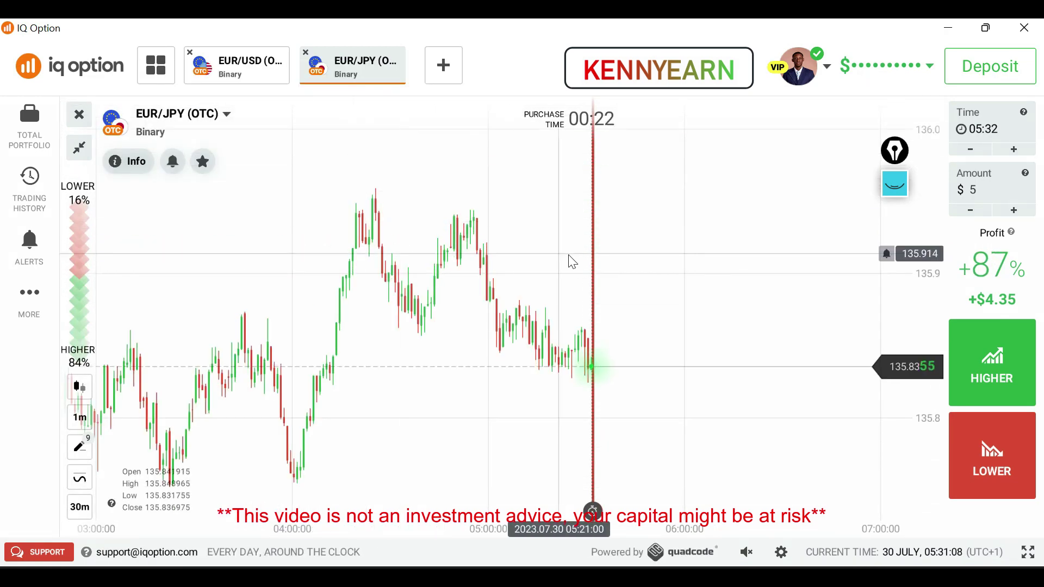
{"action": "left_click", "coordinate": [175, 112]}
{"action": "left_click", "coordinate": [375, 260]}
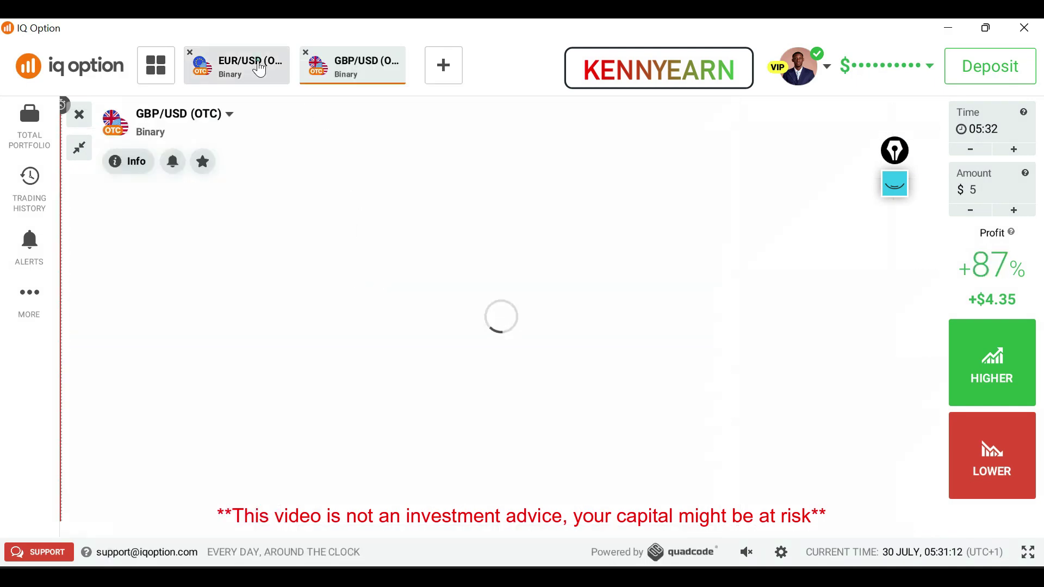
Flip between the EUR/USD and GBP/USD tabs and delete all lines drawn on GBP/USD
{"action": "left_click", "coordinate": [260, 69]}
{"action": "left_click", "coordinate": [382, 75]}
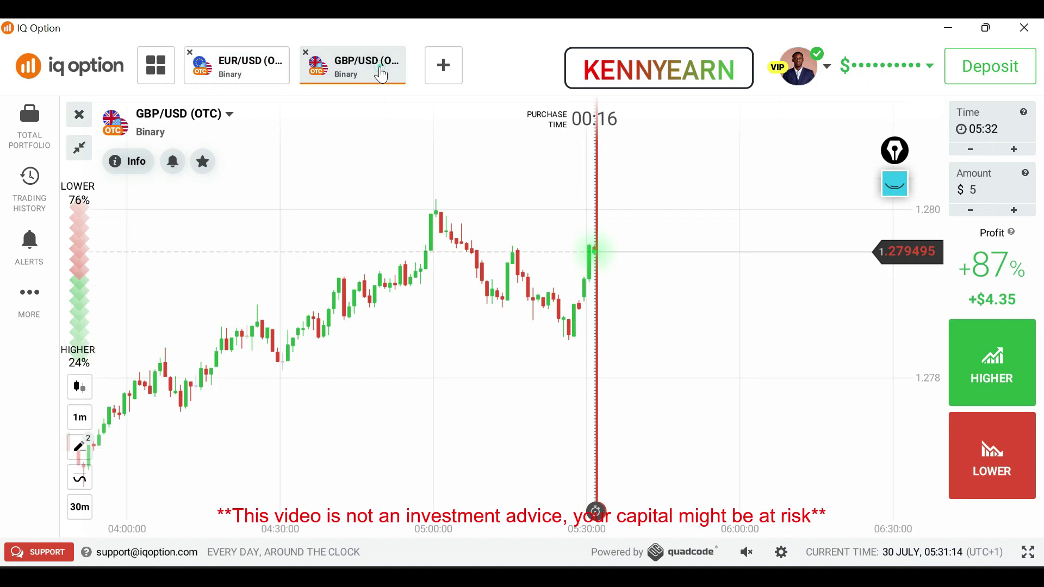
{"action": "left_click", "coordinate": [92, 421]}
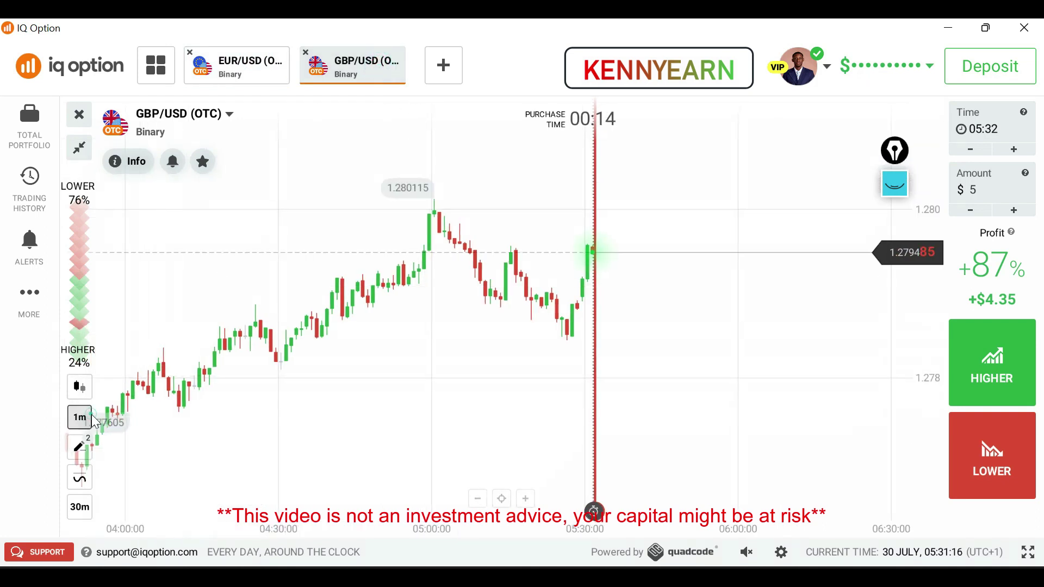
{"action": "left_click", "coordinate": [79, 447]}
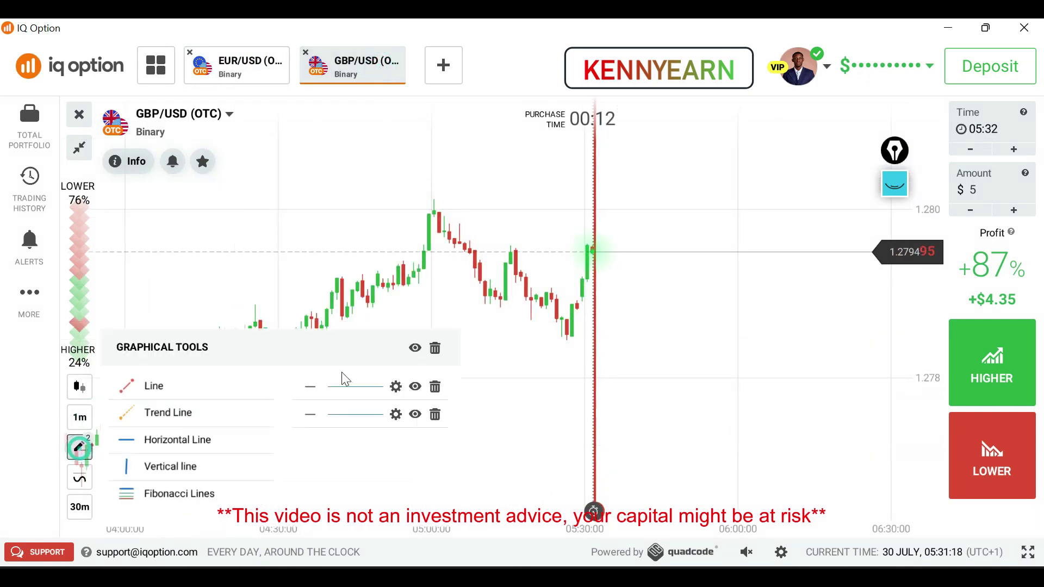
{"action": "left_click", "coordinate": [434, 348]}
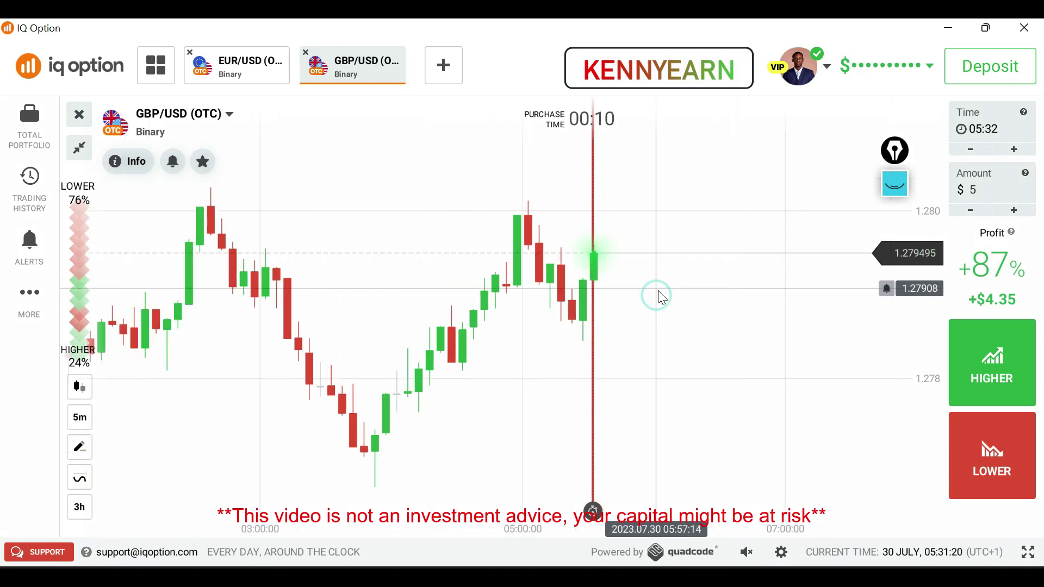
{"action": "scroll", "coordinate": [640, 311], "scroll_direction": "down", "scroll_amount": 1}
{"action": "scroll", "coordinate": [644, 320], "scroll_direction": "down", "scroll_amount": 3}
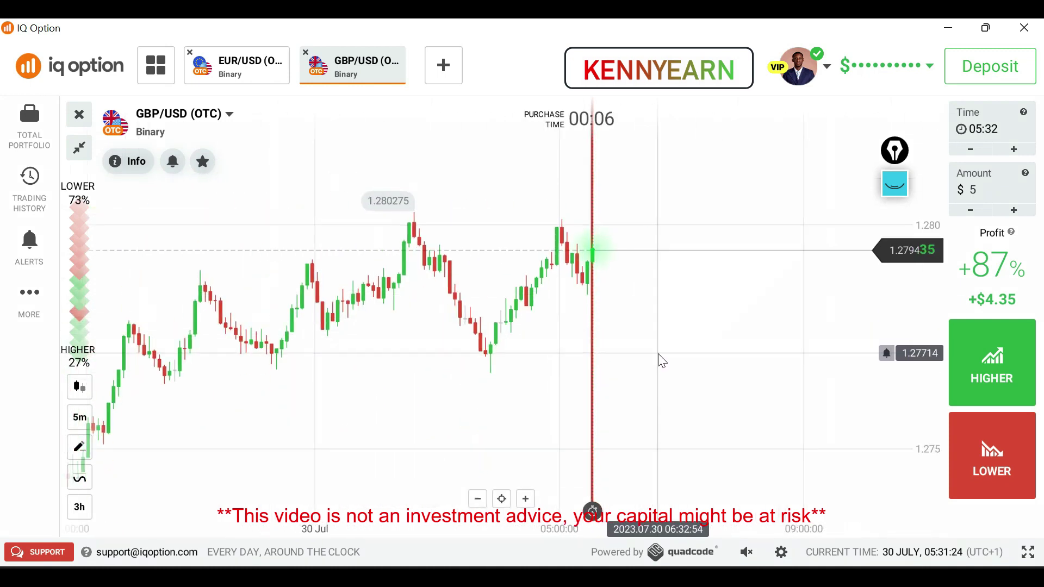
{"action": "left_click", "coordinate": [202, 115]}
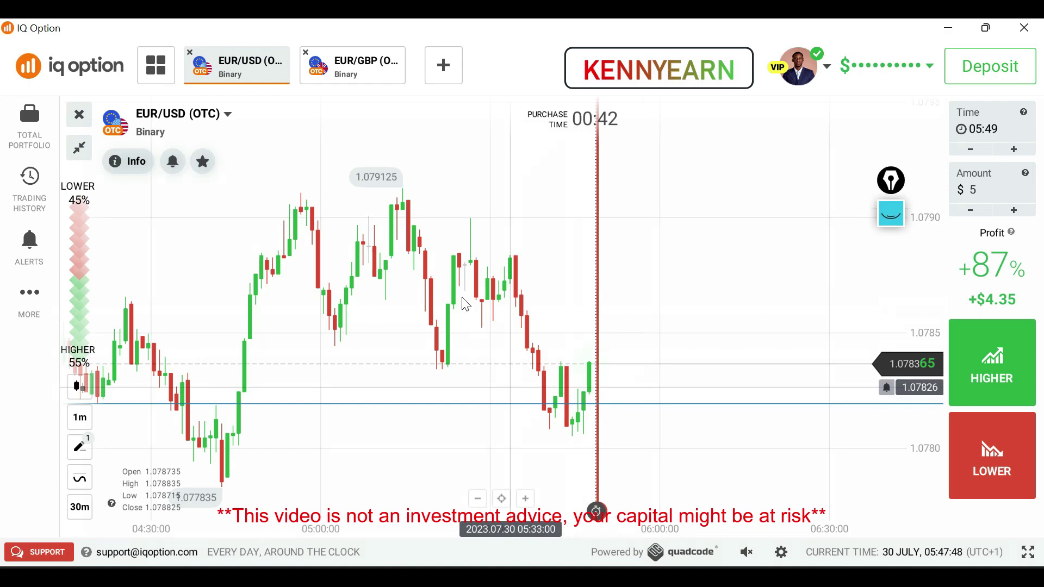
Choose the 05:52 expiration and confirm a $5 HIGHER trade on EUR/USD (OTC)
{"action": "scroll", "coordinate": [597, 297], "scroll_direction": "down", "scroll_amount": 5}
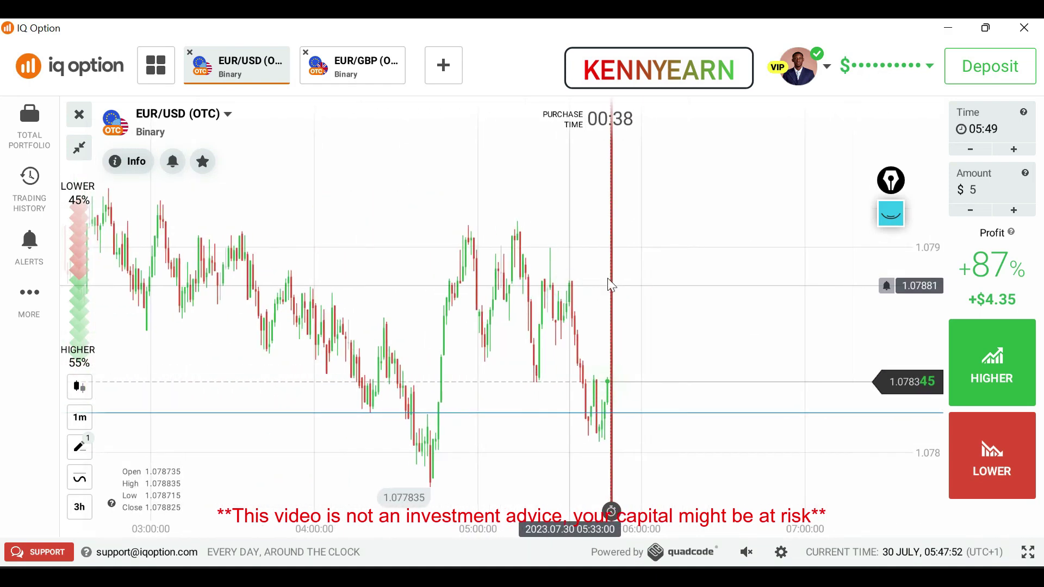
{"action": "scroll", "coordinate": [651, 320], "scroll_direction": "up", "scroll_amount": 3}
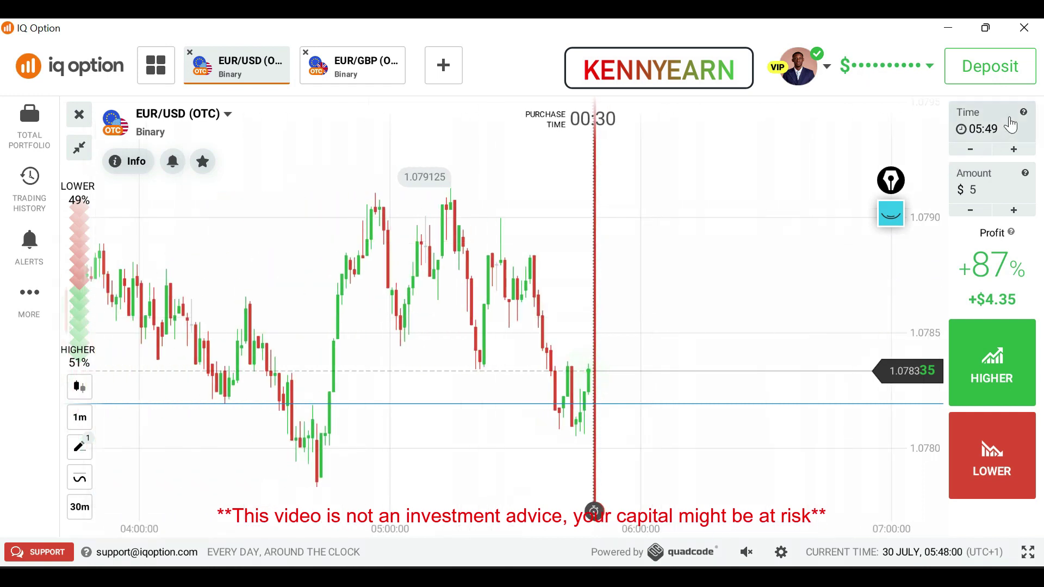
{"action": "left_click", "coordinate": [990, 113]}
{"action": "left_click", "coordinate": [798, 270]}
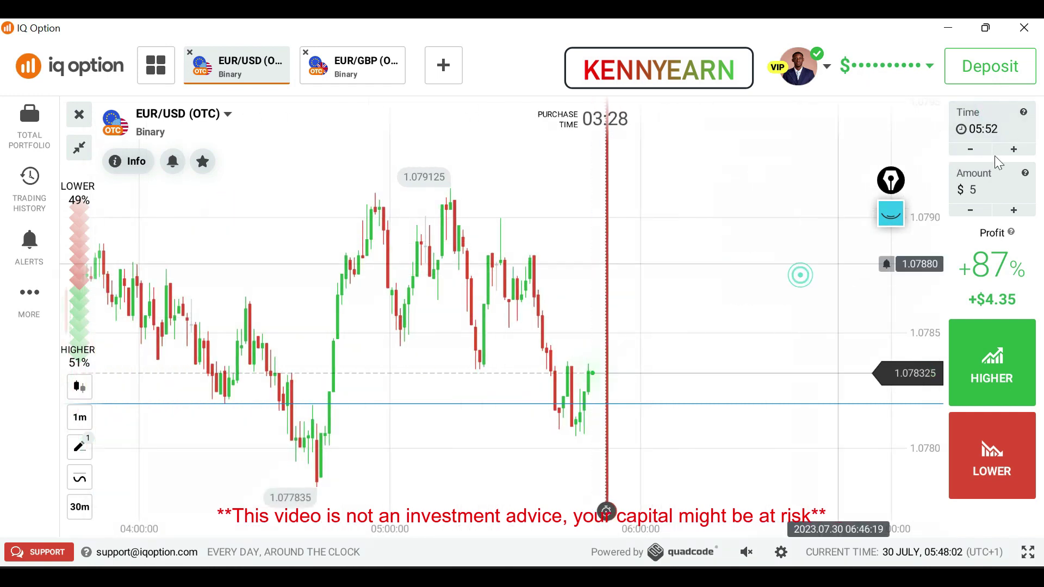
{"action": "left_click", "coordinate": [989, 125]}
{"action": "left_click", "coordinate": [992, 363]}
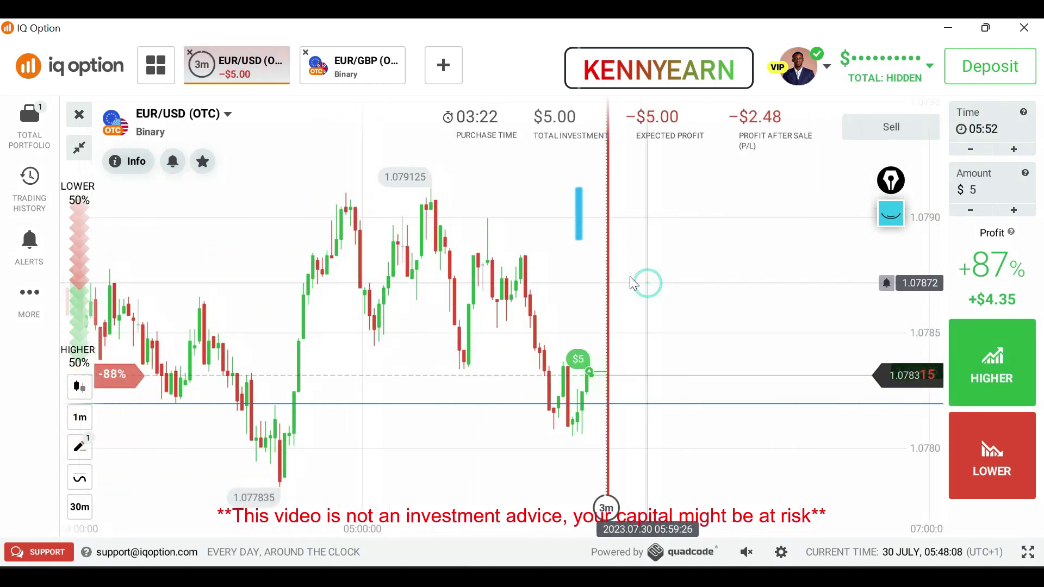
Sketch a red double-bottom V with the pen over the recent dip, then erase it
{"action": "left_click", "coordinate": [889, 263]}
{"action": "mouse_move", "coordinate": [536, 360]}
{"action": "left_mouse_down"}
{"action": "mouse_move", "coordinate": [551, 410]}
{"action": "mouse_move", "coordinate": [569, 373]}
{"action": "left_mouse_up"}
{"action": "left_click_drag", "start_coordinate": [585, 415], "coordinate": [588, 374]}
{"action": "left_click_drag", "start_coordinate": [536, 426], "coordinate": [593, 421]}
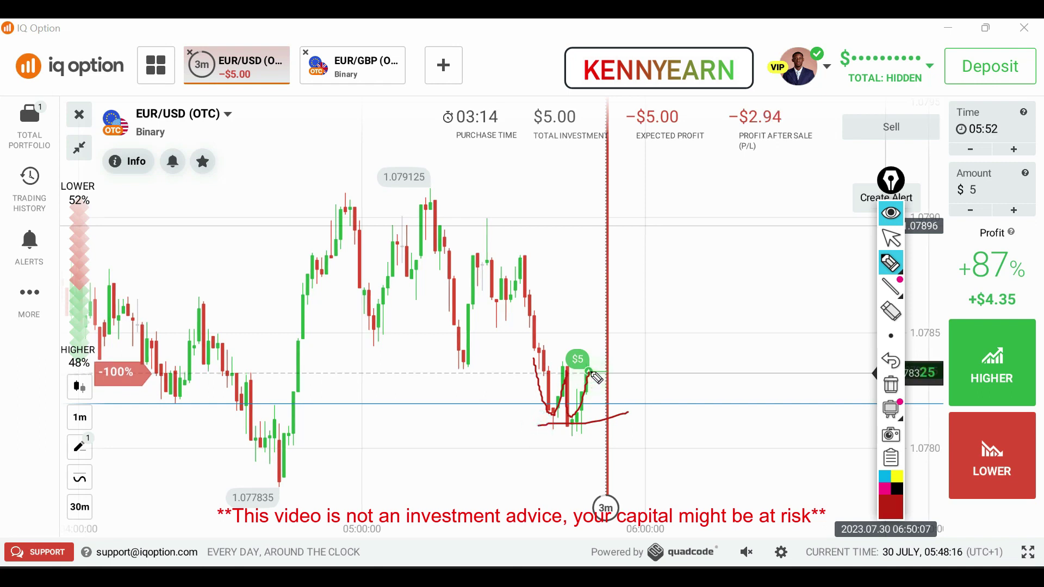
{"action": "left_click_drag", "start_coordinate": [590, 374], "coordinate": [609, 293]}
{"action": "left_click", "coordinate": [892, 386]}
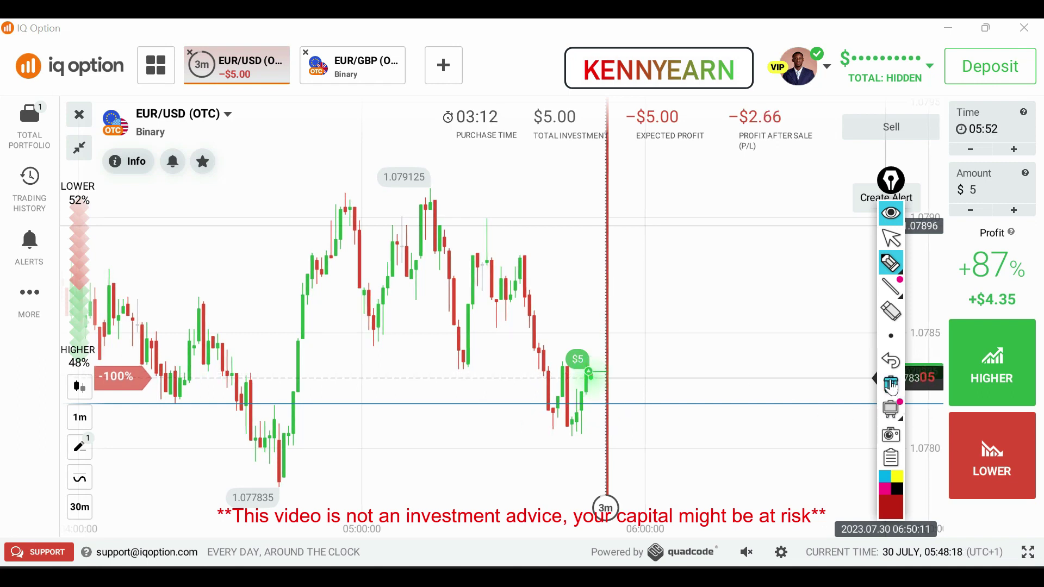
Return to selection mode, reposition the drawing tools panel and collapse it
{"action": "left_click", "coordinate": [895, 240]}
{"action": "left_click_drag", "start_coordinate": [890, 206], "coordinate": [880, 212]}
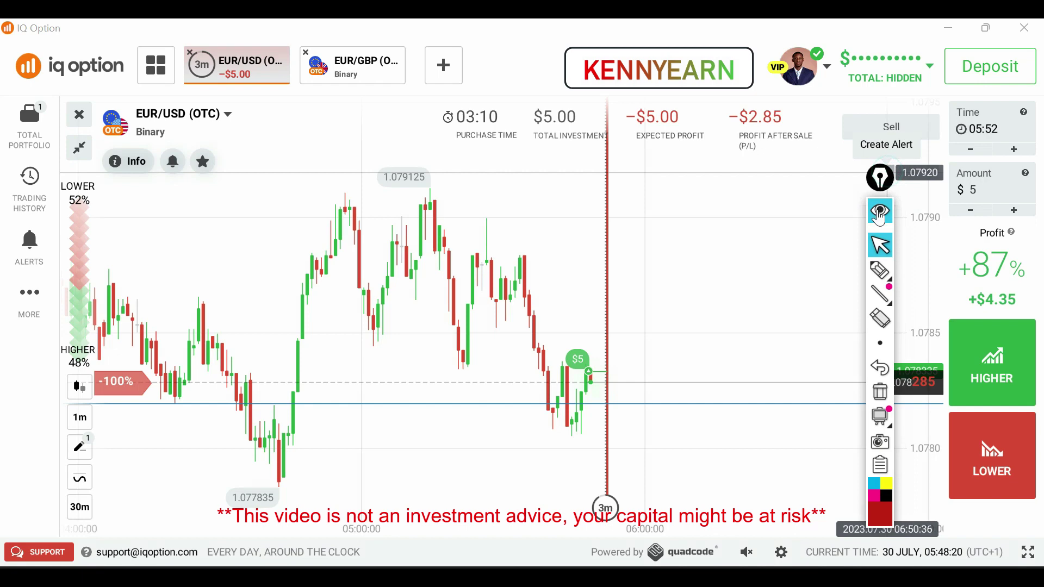
{"action": "left_click", "coordinate": [879, 212]}
Switch the EUR/USD chart to 5-minute candles
{"action": "scroll", "coordinate": [668, 277], "scroll_direction": "down", "scroll_amount": 1}
{"action": "scroll", "coordinate": [667, 274], "scroll_direction": "up", "scroll_amount": 3}
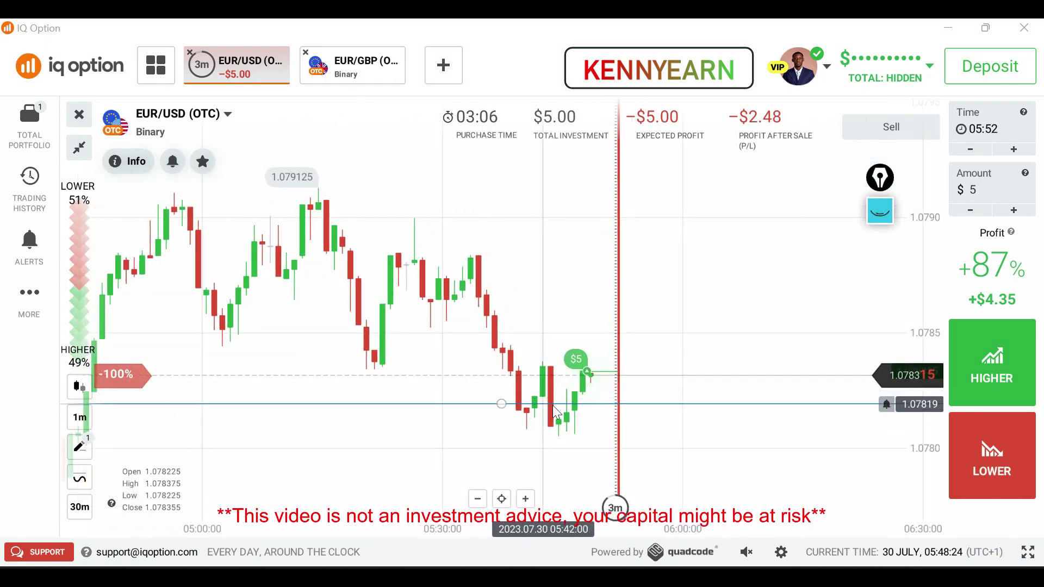
{"action": "scroll", "coordinate": [674, 292], "scroll_direction": "down", "scroll_amount": 2}
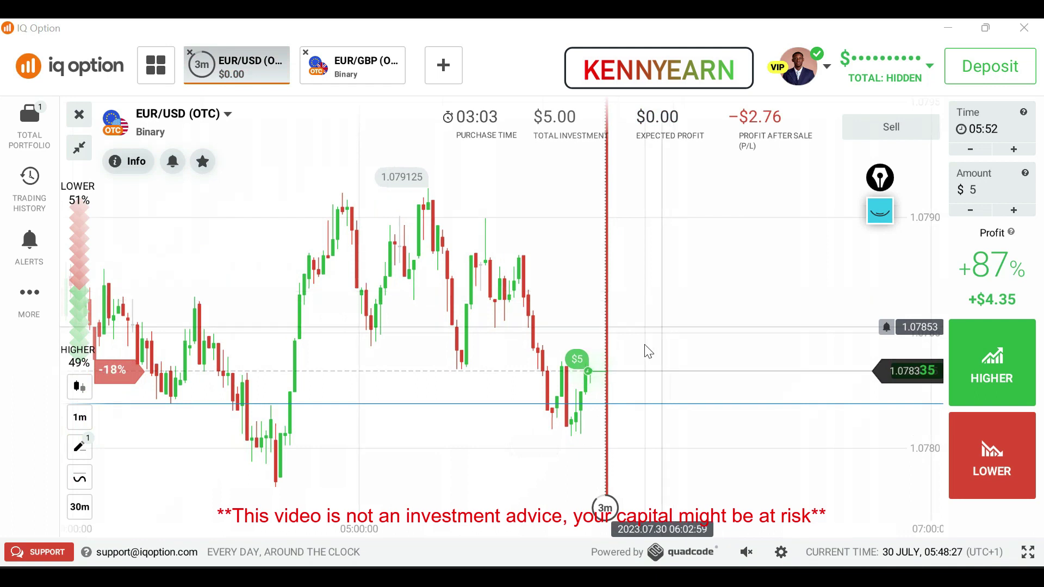
{"action": "left_click", "coordinate": [87, 417]}
{"action": "left_click", "coordinate": [263, 321]}
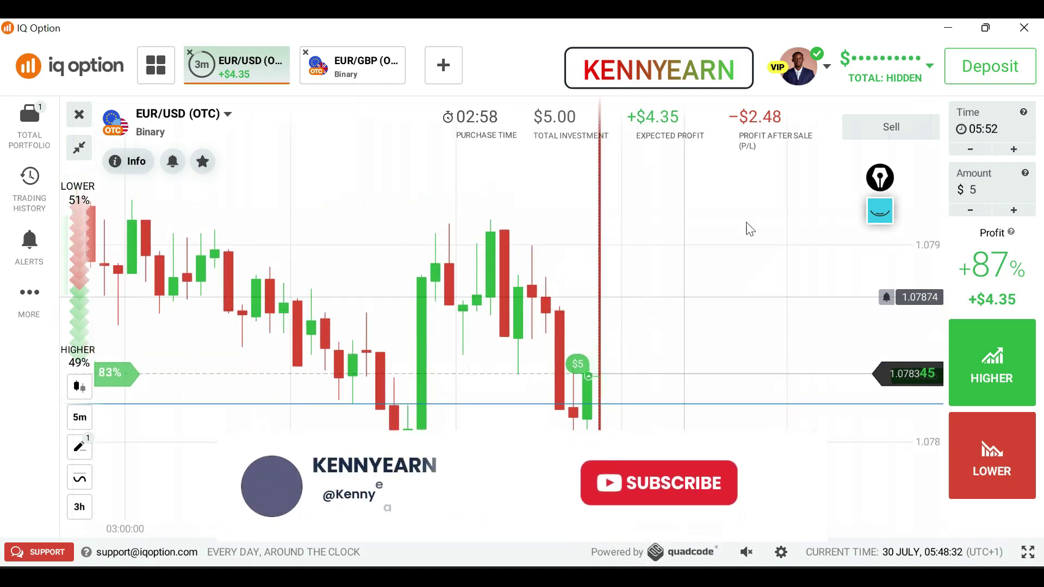
Trace the recent drop and recovery in red pen, erase it, and collapse the tools
{"action": "left_click", "coordinate": [880, 210]}
{"action": "left_click", "coordinate": [880, 260]}
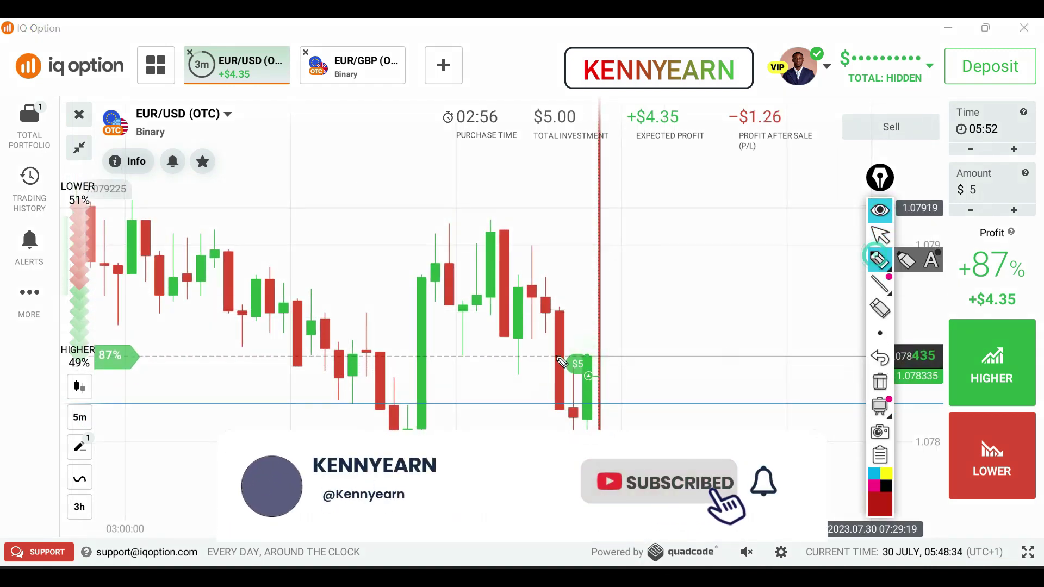
{"action": "mouse_move", "coordinate": [547, 305]}
{"action": "left_mouse_down"}
{"action": "mouse_move", "coordinate": [565, 391]}
{"action": "mouse_move", "coordinate": [584, 422]}
{"action": "mouse_move", "coordinate": [598, 360]}
{"action": "left_mouse_up"}
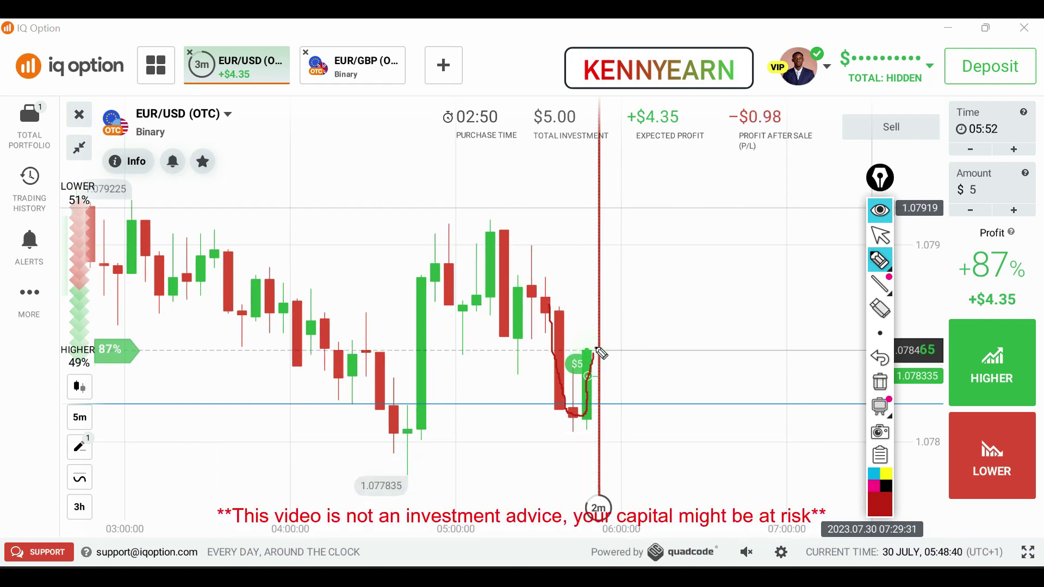
{"action": "left_click_drag", "start_coordinate": [599, 354], "coordinate": [598, 311]}
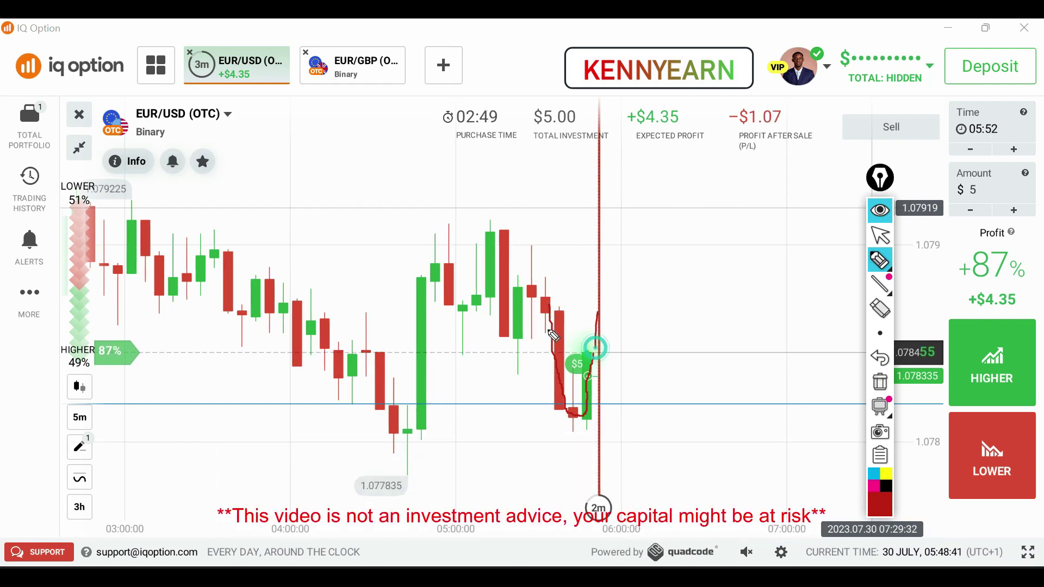
{"action": "left_click", "coordinate": [882, 382]}
{"action": "left_click", "coordinate": [881, 212]}
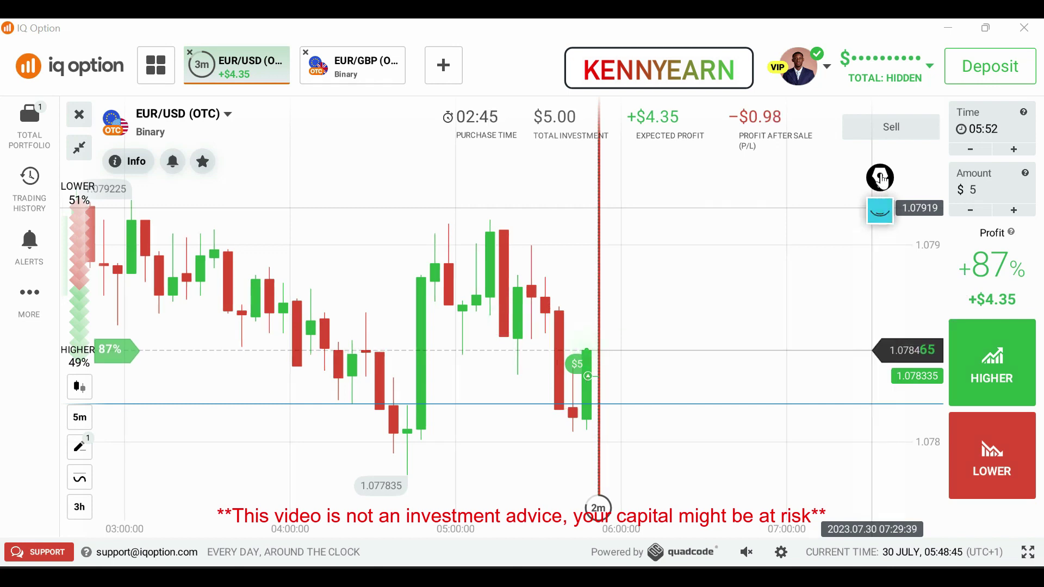
Place a horizontal line near 1.07859 on the EUR/USD chart
{"action": "left_click", "coordinate": [91, 452]}
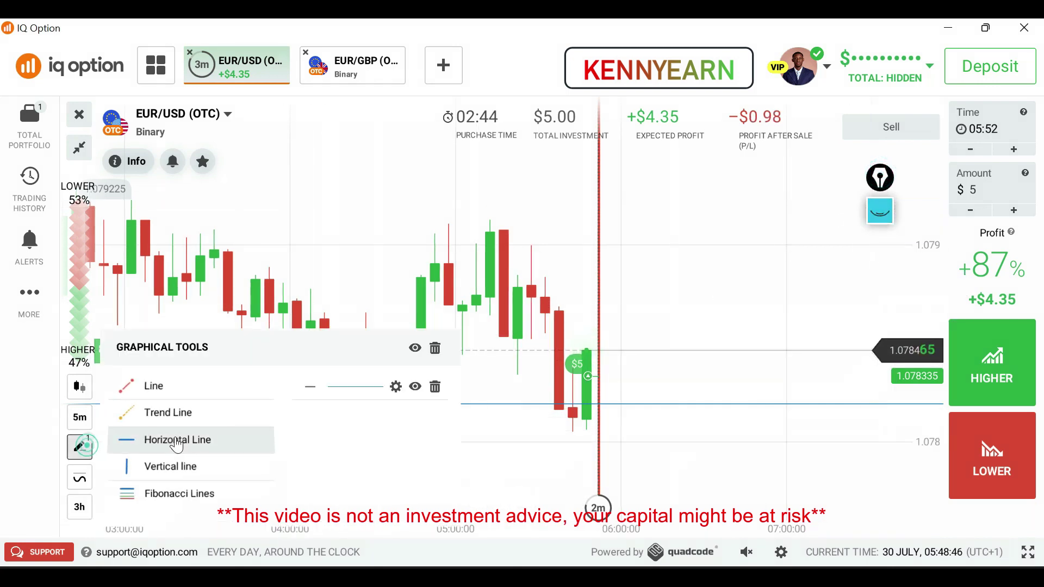
{"action": "left_click", "coordinate": [215, 440]}
{"action": "left_click", "coordinate": [535, 330]}
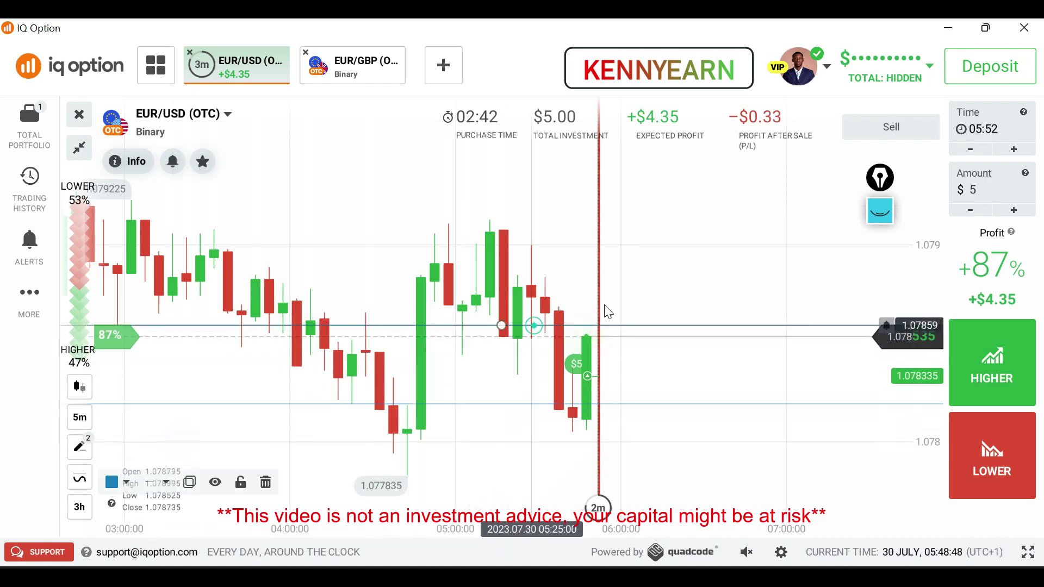
{"action": "scroll", "coordinate": [680, 315], "scroll_direction": "down", "scroll_amount": 2}
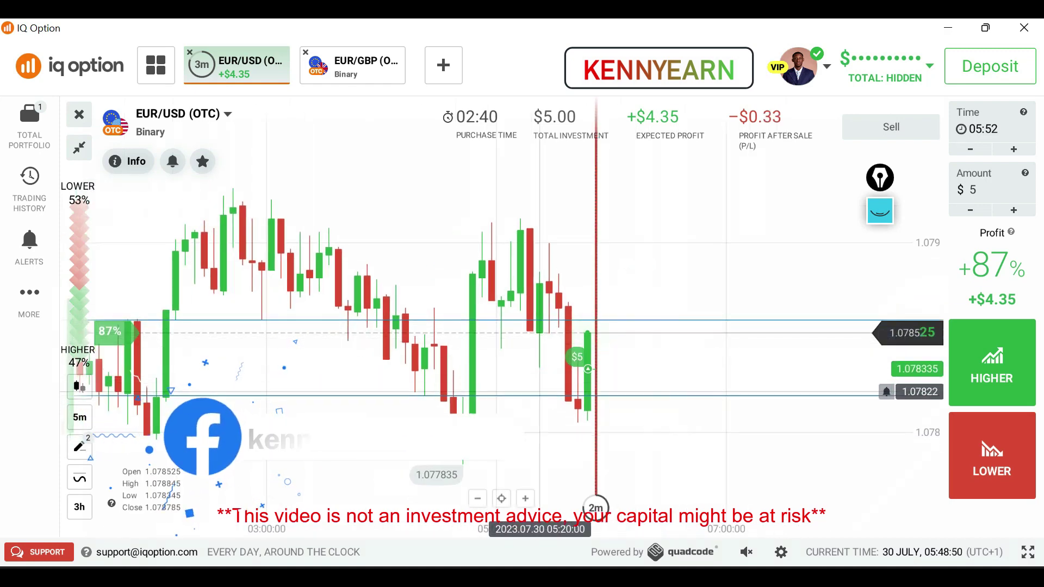
{"action": "scroll", "coordinate": [652, 392], "scroll_direction": "down", "scroll_amount": 2}
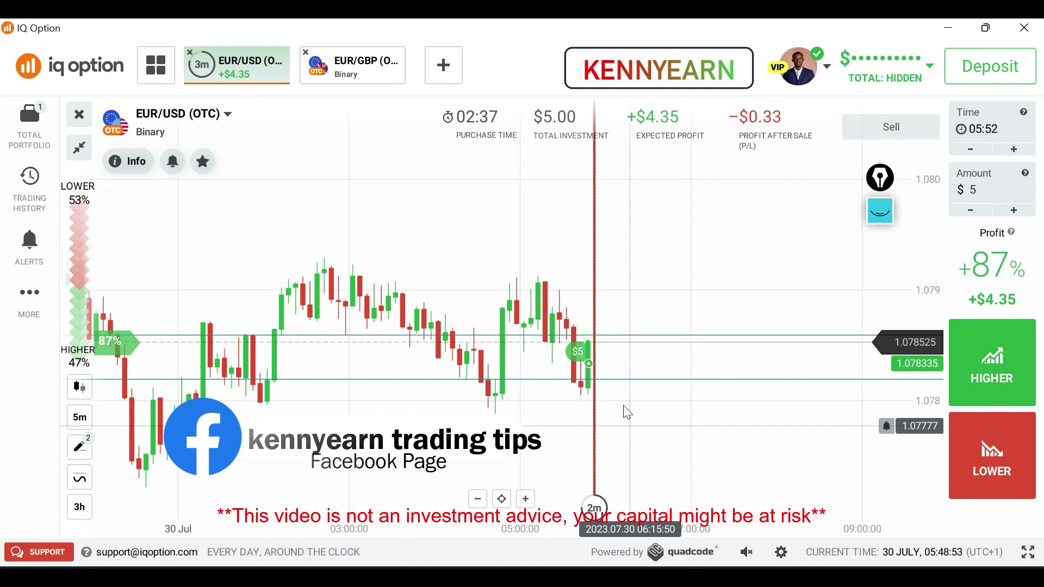
{"action": "scroll", "coordinate": [594, 263], "scroll_direction": "up", "scroll_amount": 1}
Sketch a red box around the price range and mark the $5 entry, then erase and collapse tools
{"action": "left_click", "coordinate": [873, 217]}
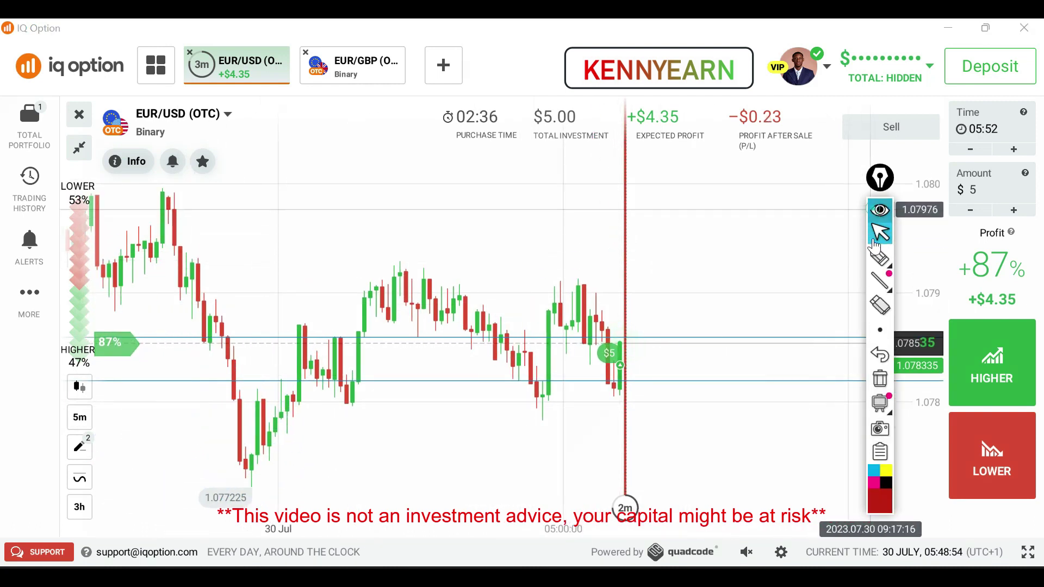
{"action": "left_click", "coordinate": [879, 260]}
{"action": "left_click_drag", "start_coordinate": [472, 404], "coordinate": [592, 391]}
{"action": "left_click_drag", "start_coordinate": [679, 411], "coordinate": [282, 418]}
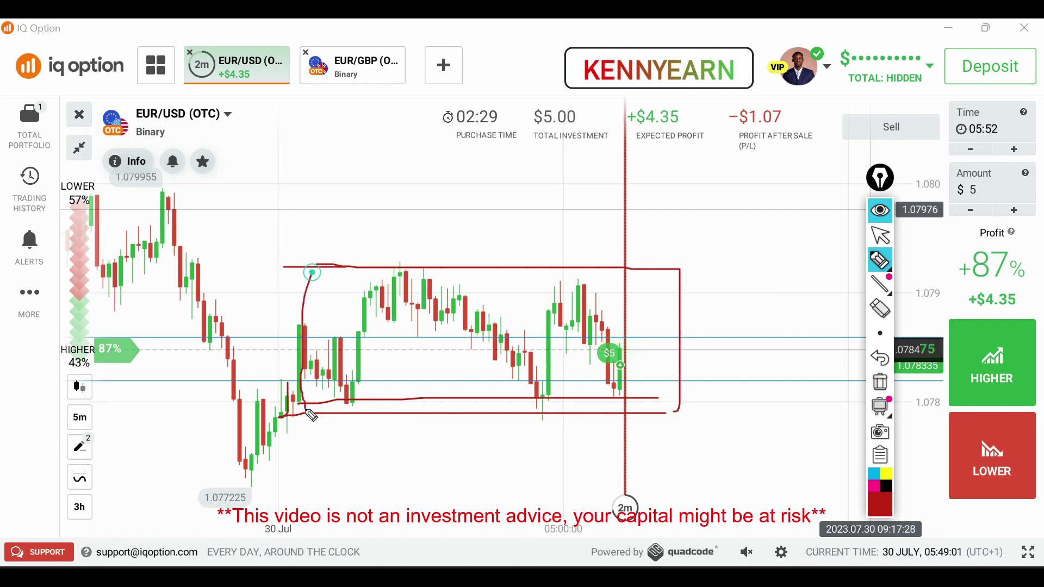
{"action": "left_click_drag", "start_coordinate": [623, 327], "coordinate": [632, 335]}
{"action": "left_click", "coordinate": [880, 382]}
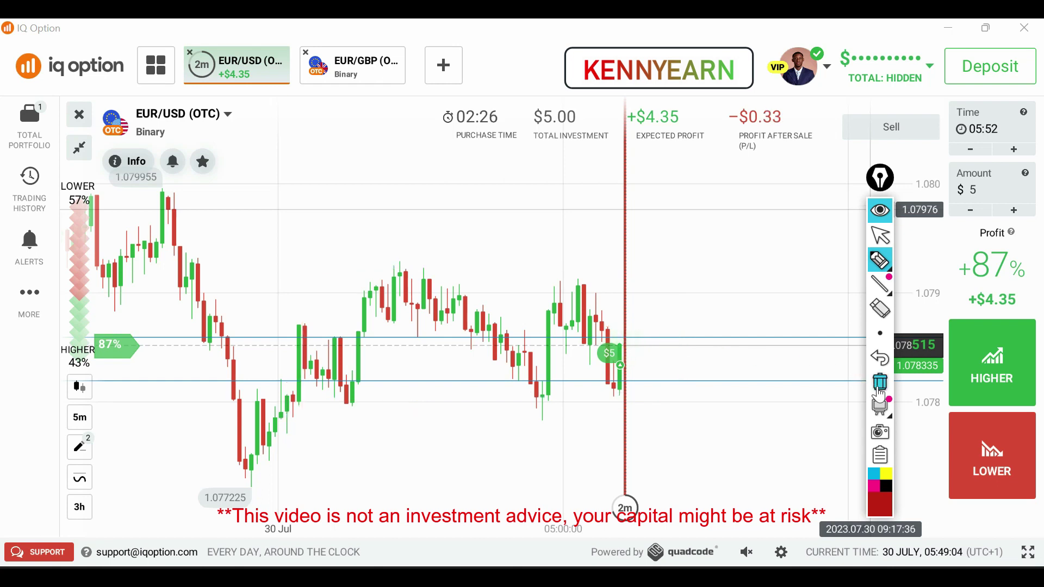
{"action": "left_click", "coordinate": [882, 181]}
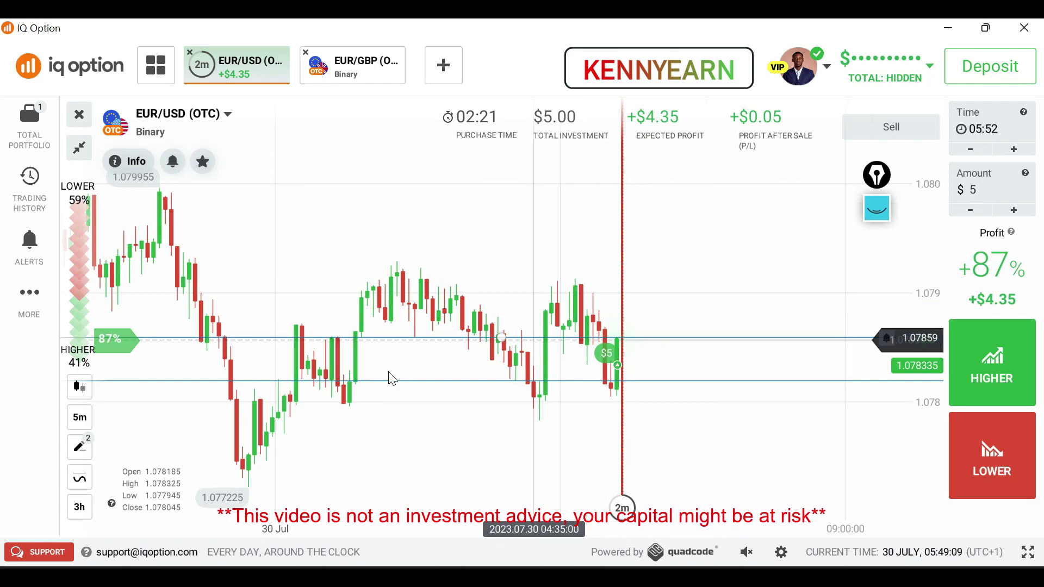
Check the candle period choices and scroll the chart while the trade runs
{"action": "left_click", "coordinate": [79, 417]}
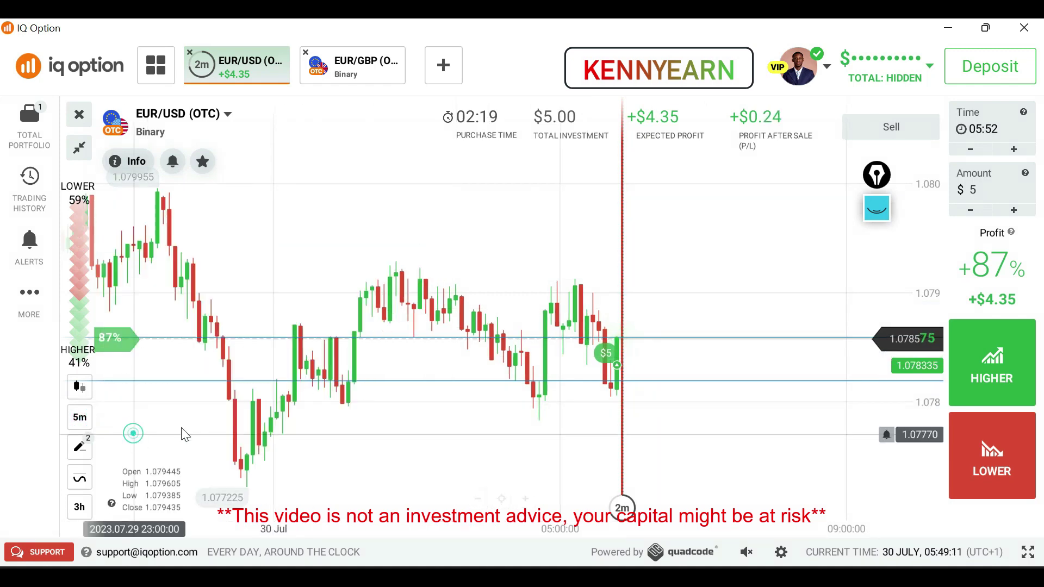
{"action": "scroll", "coordinate": [689, 418], "scroll_direction": "up", "scroll_amount": 5}
{"action": "scroll", "coordinate": [708, 386], "scroll_direction": "down", "scroll_amount": 2}
{"action": "scroll", "coordinate": [693, 418], "scroll_direction": "up", "scroll_amount": 3}
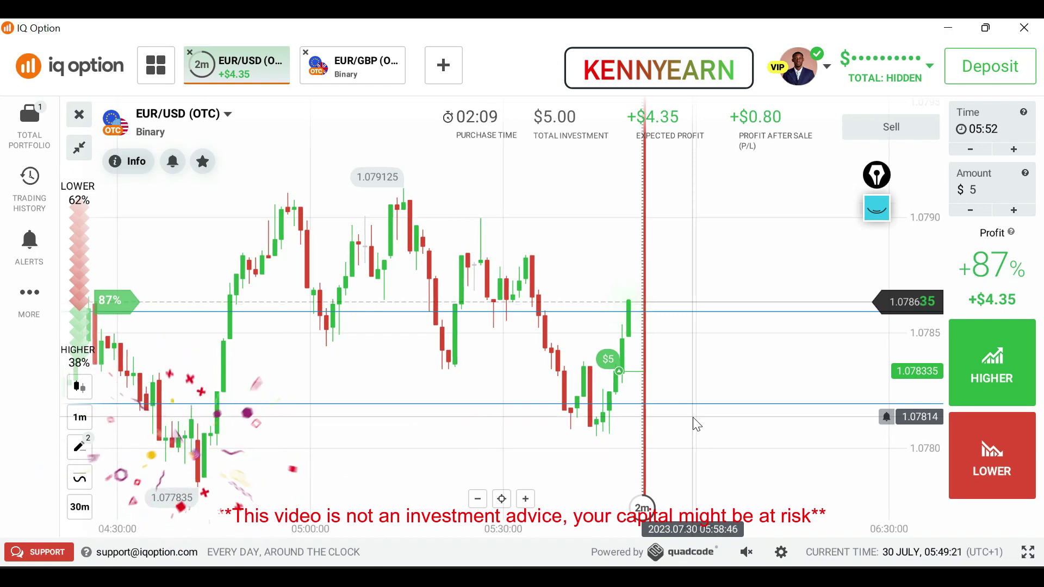
{"action": "scroll", "coordinate": [681, 280], "scroll_direction": "down", "scroll_amount": 2}
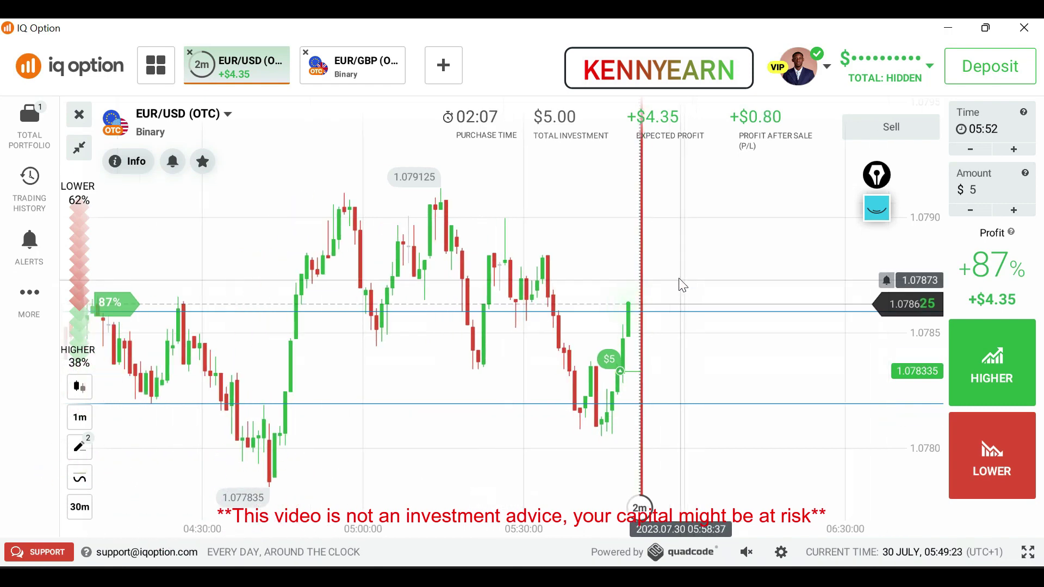
{"action": "scroll", "coordinate": [677, 275], "scroll_direction": "down", "scroll_amount": 2}
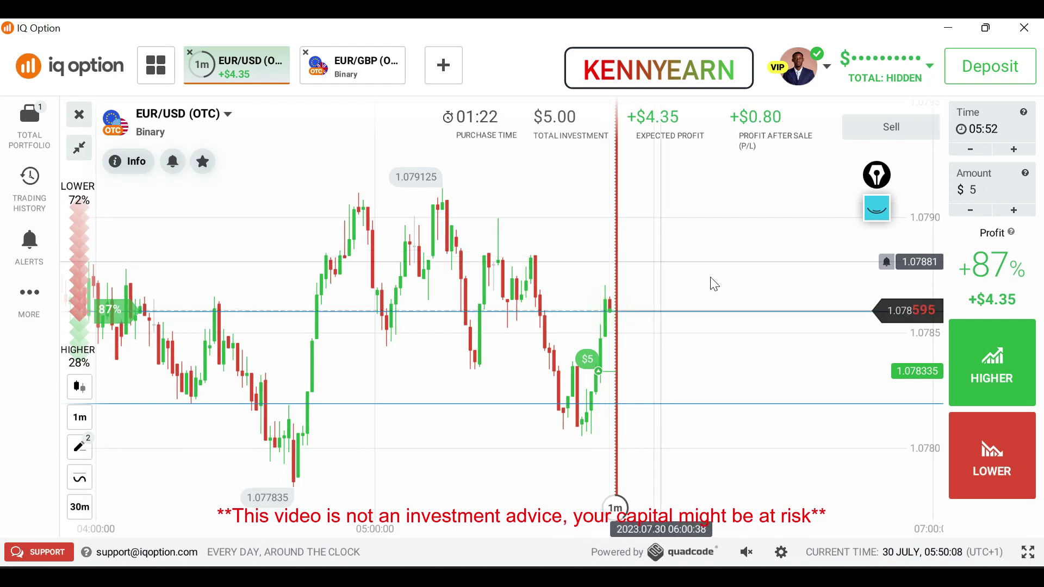
{"action": "scroll", "coordinate": [695, 290], "scroll_direction": "up", "scroll_amount": 2}
Circle the latest rising candles with the red freehand pen and handwrite a note beside them
{"action": "left_click", "coordinate": [871, 213]}
{"action": "left_click", "coordinate": [876, 257]}
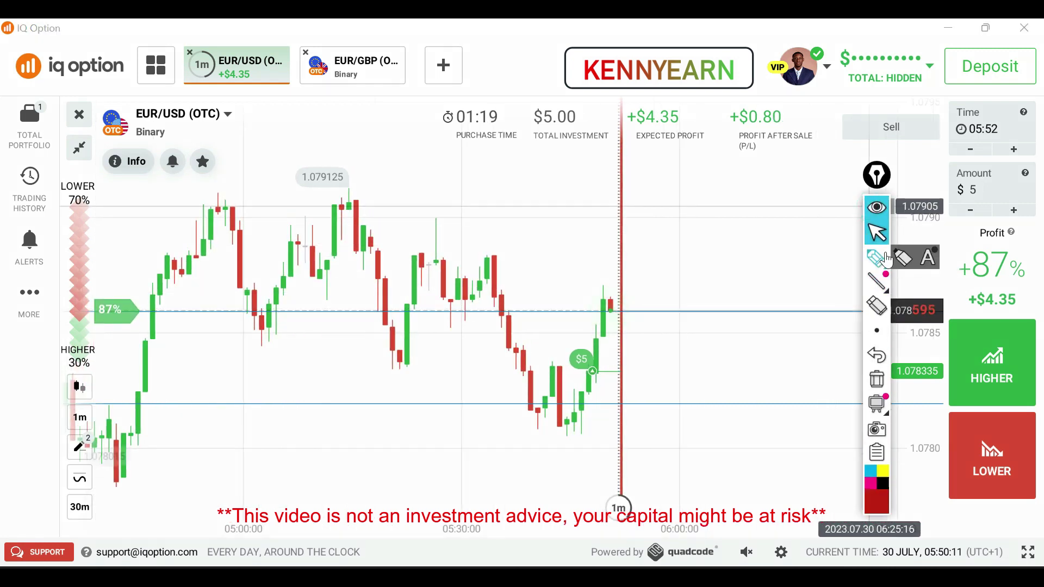
{"action": "left_click_drag", "start_coordinate": [606, 380], "coordinate": [624, 333]}
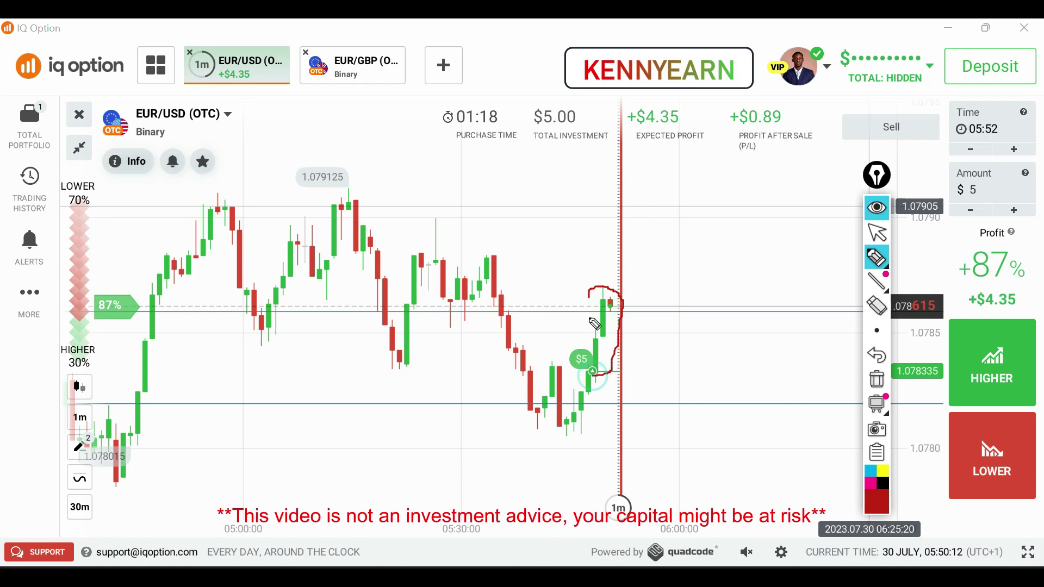
{"action": "left_click_drag", "start_coordinate": [677, 304], "coordinate": [698, 357]}
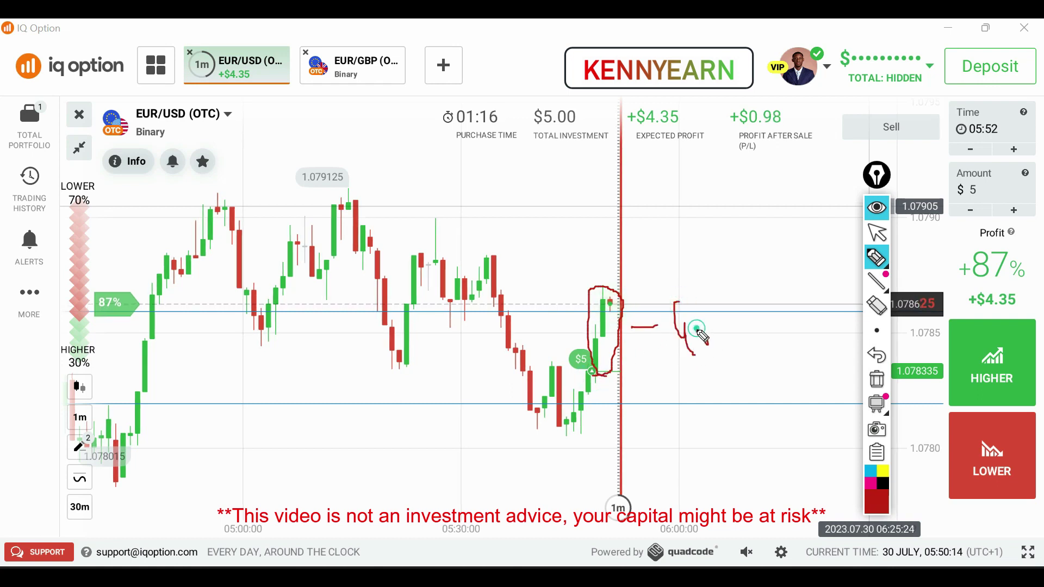
{"action": "left_click_drag", "start_coordinate": [639, 317], "coordinate": [652, 341]}
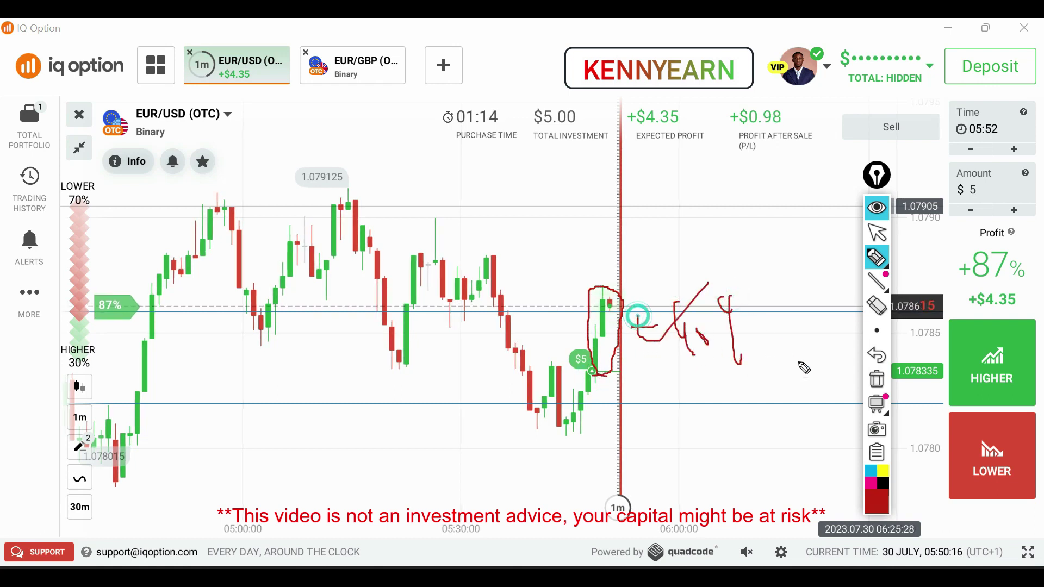